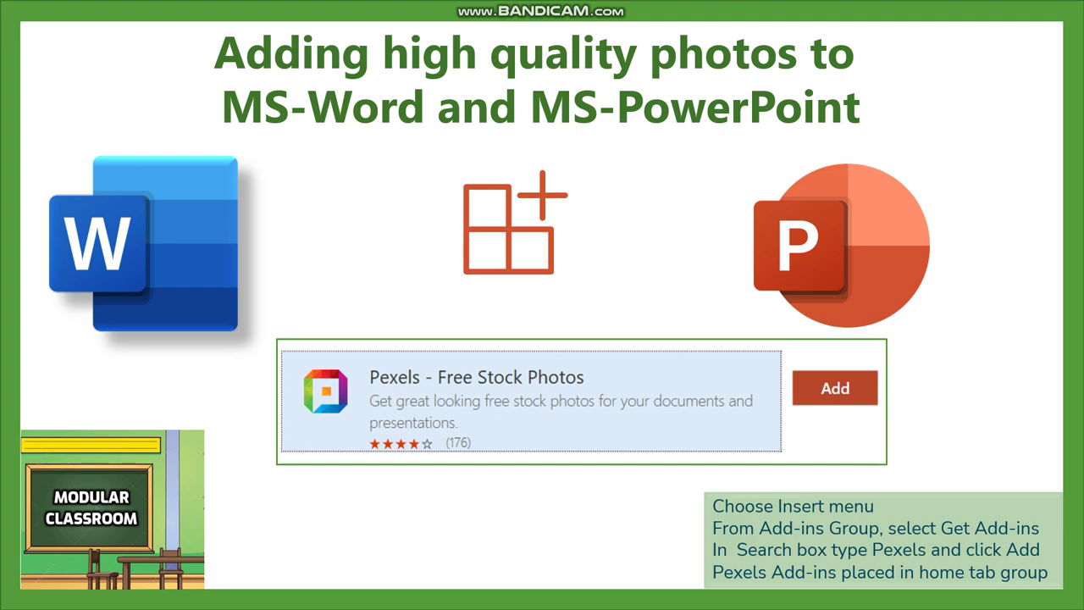
Switch from the slide show to the Presentation1 presentation, look at its second slide and return to the Banking title slide.
key("alt+Tab")
key("Tab")
key("Tab")
key("Tab")
key("Tab")
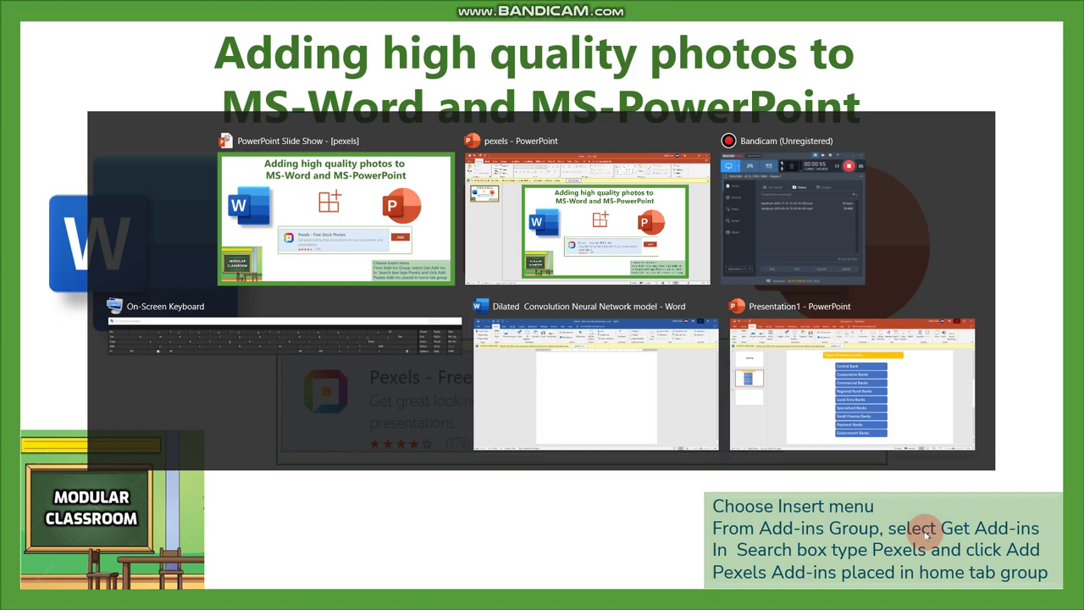
key("Page_Up")
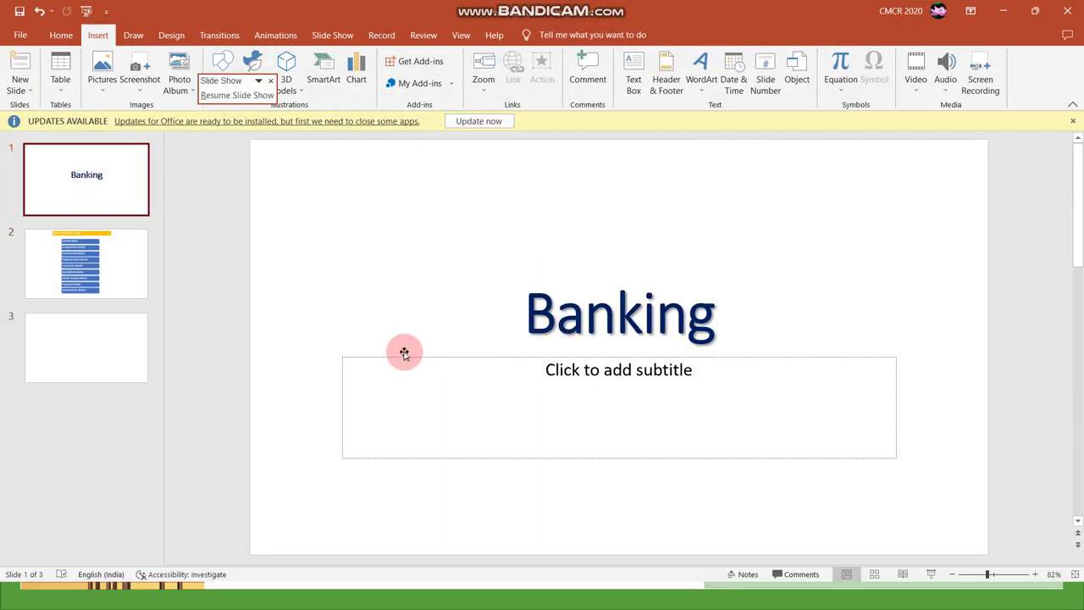
left_click(126, 271)
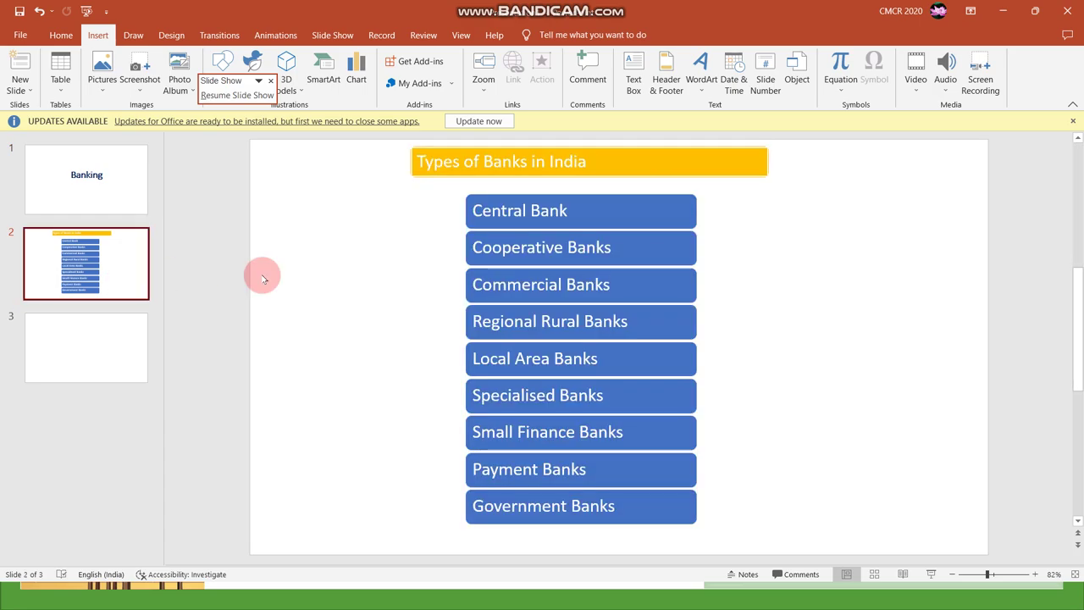
left_click(126, 186)
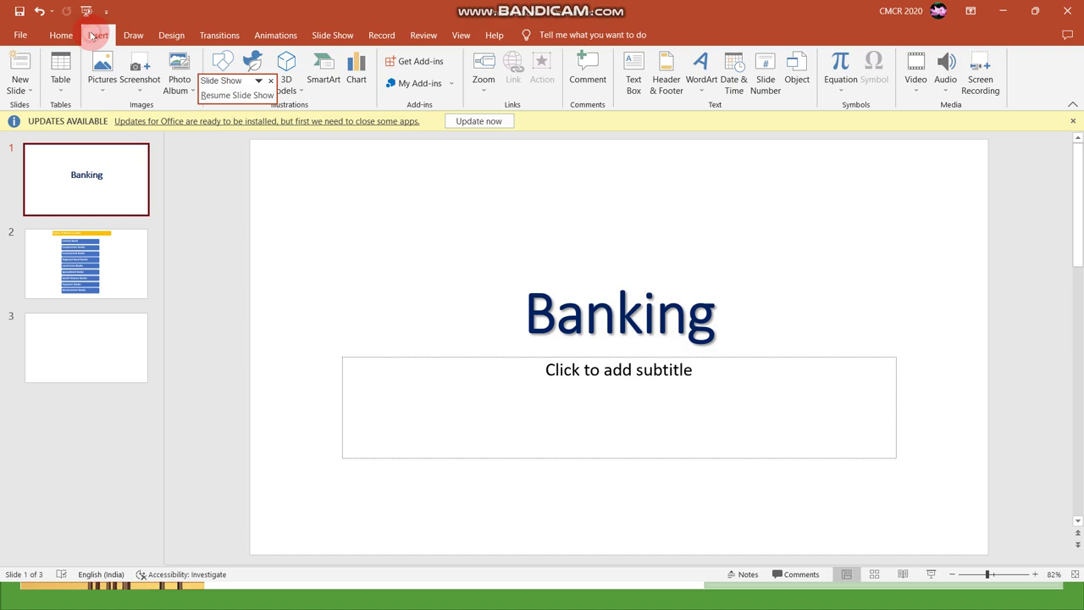
Search the Office Add-ins store for Pexels.
left_click(419, 63)
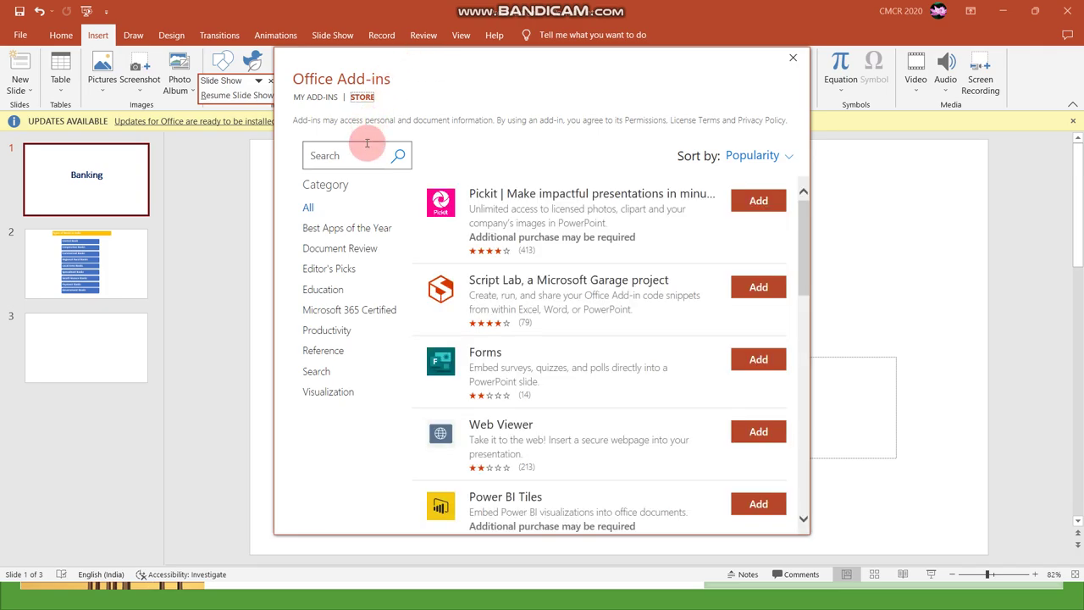
left_click(349, 150)
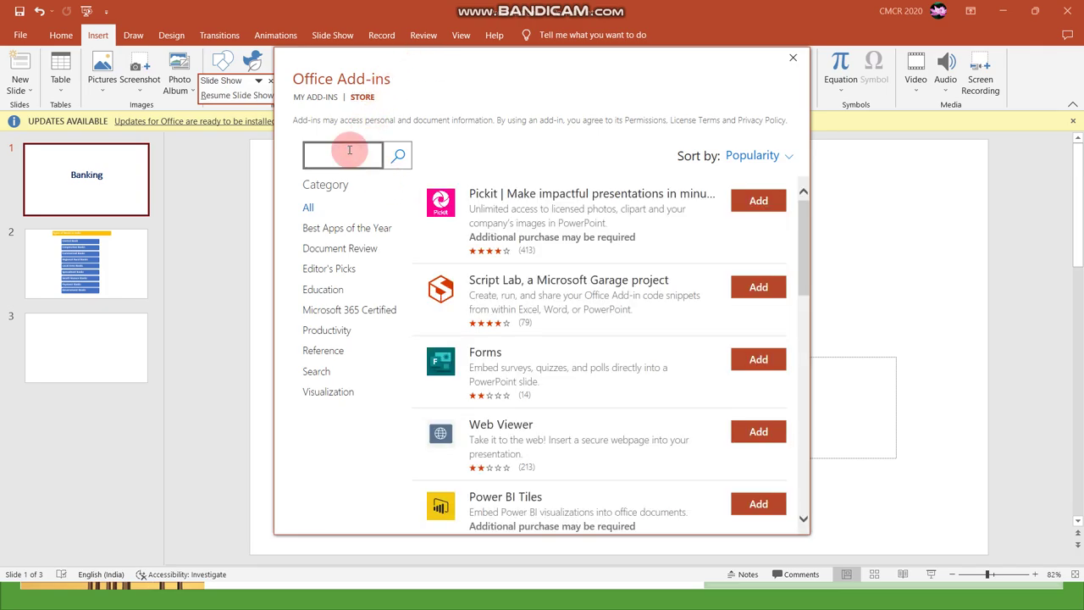
type("Pexels")
key("Return")
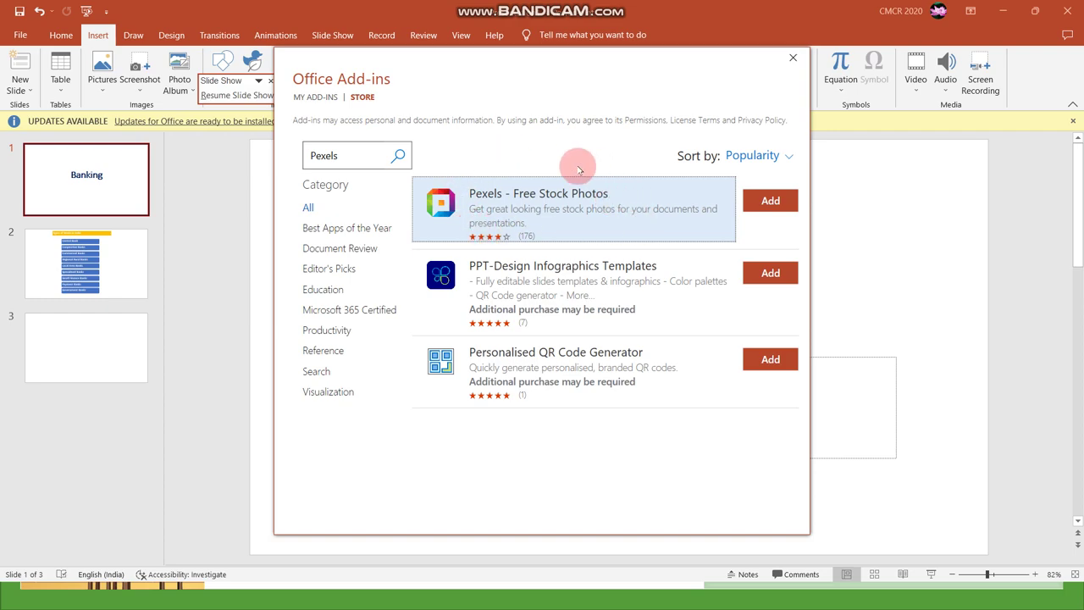
Add the Pexels - Free Stock Photos add-in and agree to its terms and conditions.
left_click(754, 200)
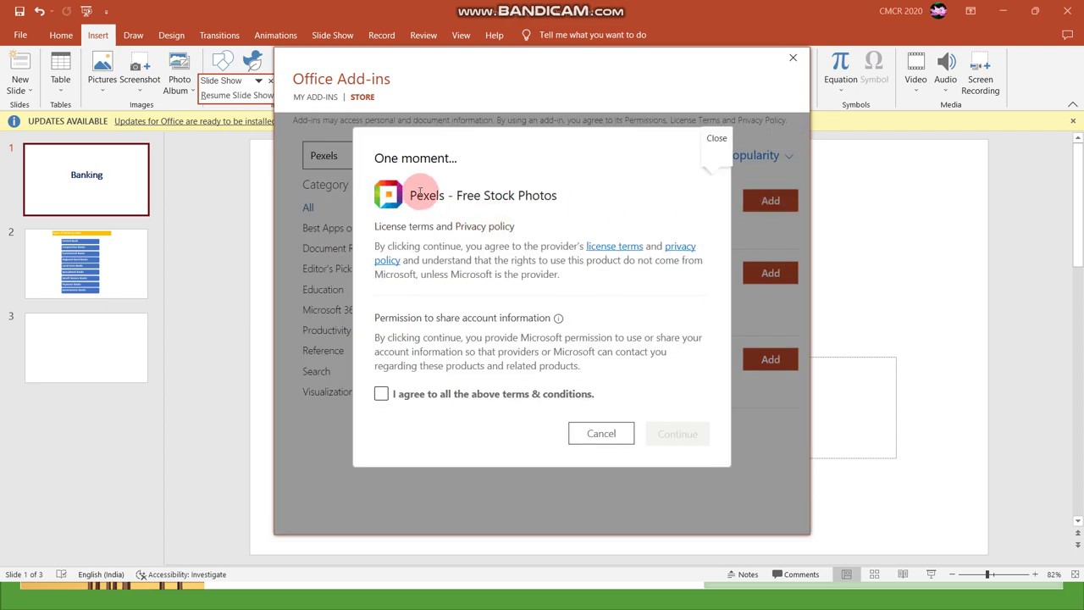
left_click(382, 395)
left_click(691, 435)
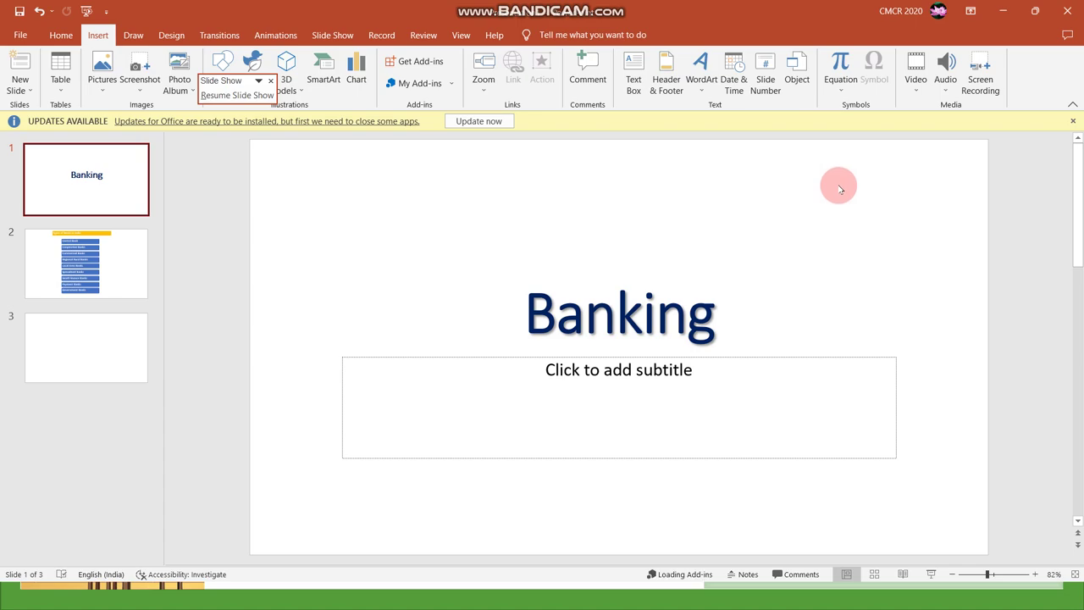
Dismiss the get-started notice, then open the Pexels add-in and trust it.
left_click(64, 35)
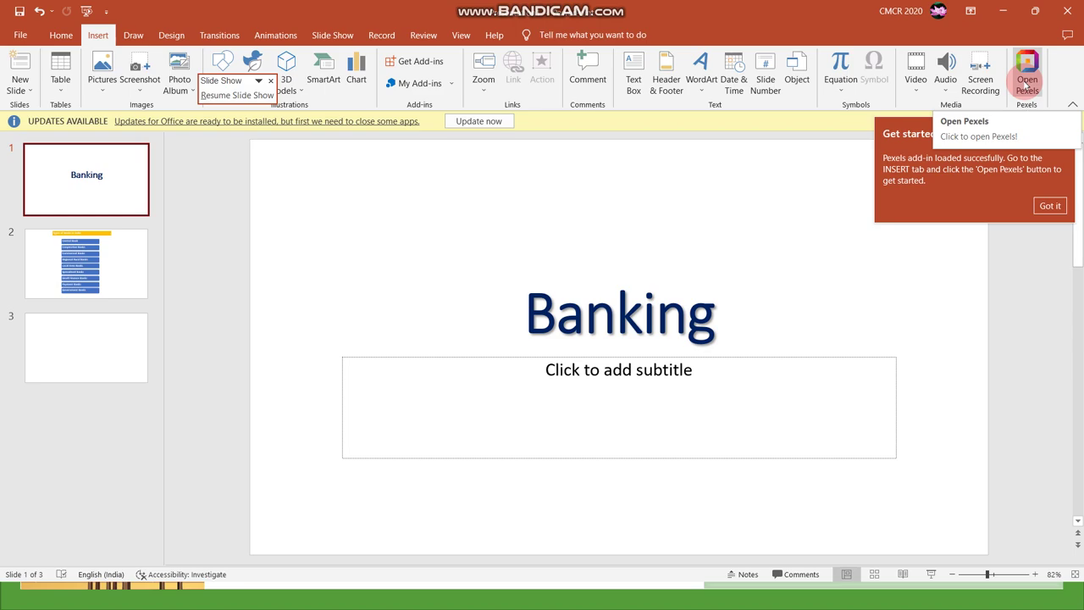
left_click(1049, 206)
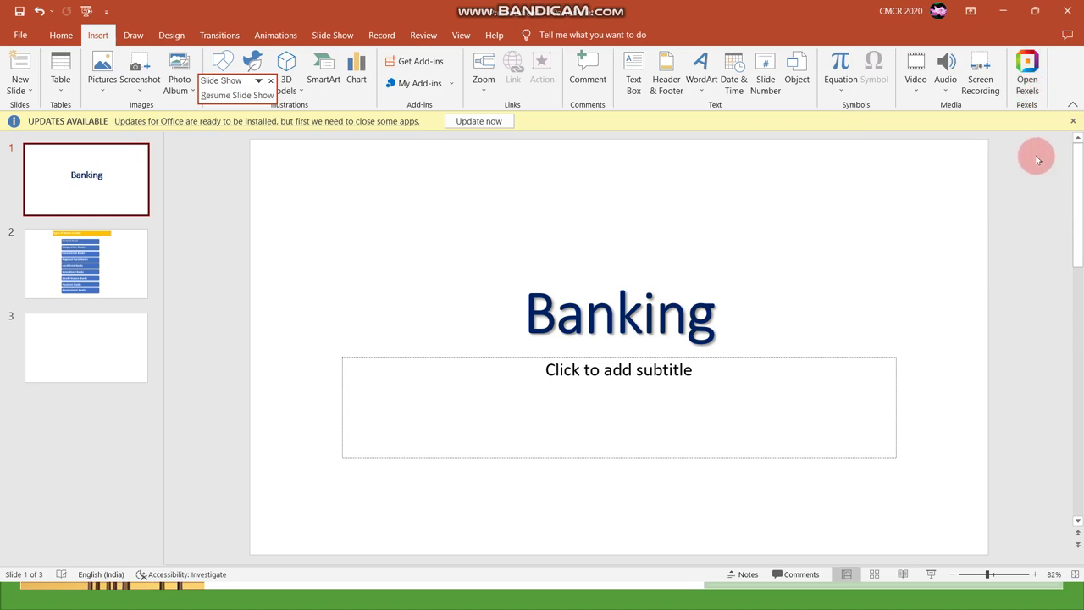
left_click(1028, 80)
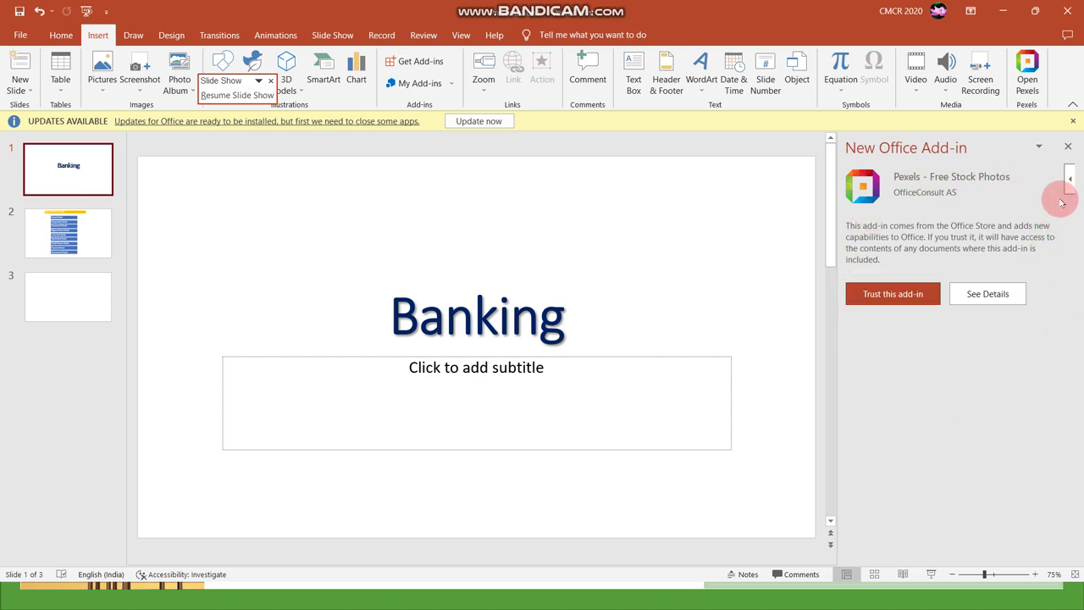
left_click(903, 291)
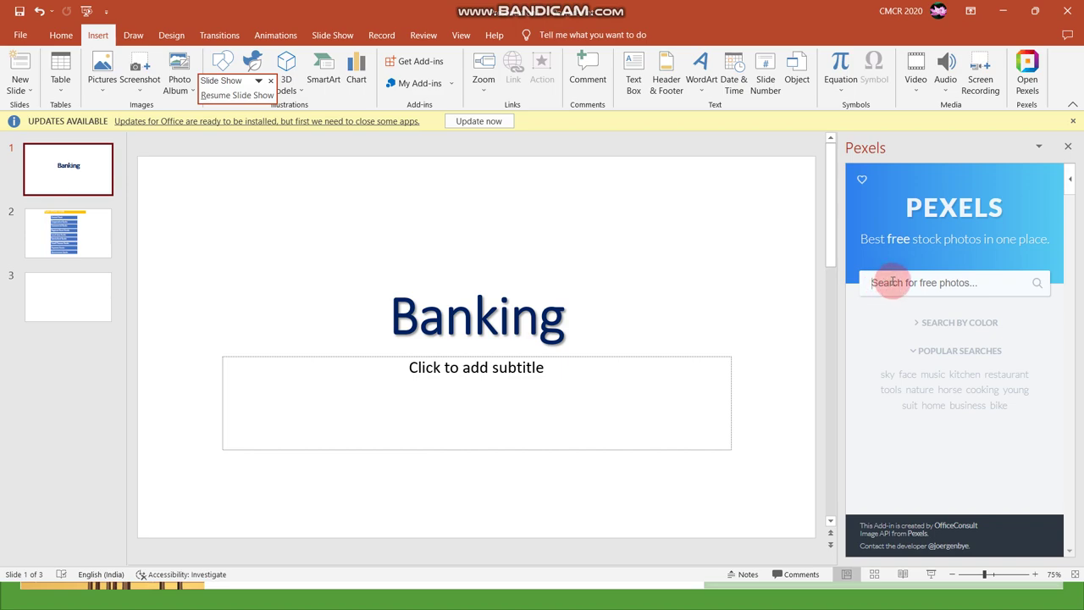
Copy the title text Banking from the first slide and search Pexels for photos with it.
double_click(483, 320)
key("ctrl+c")
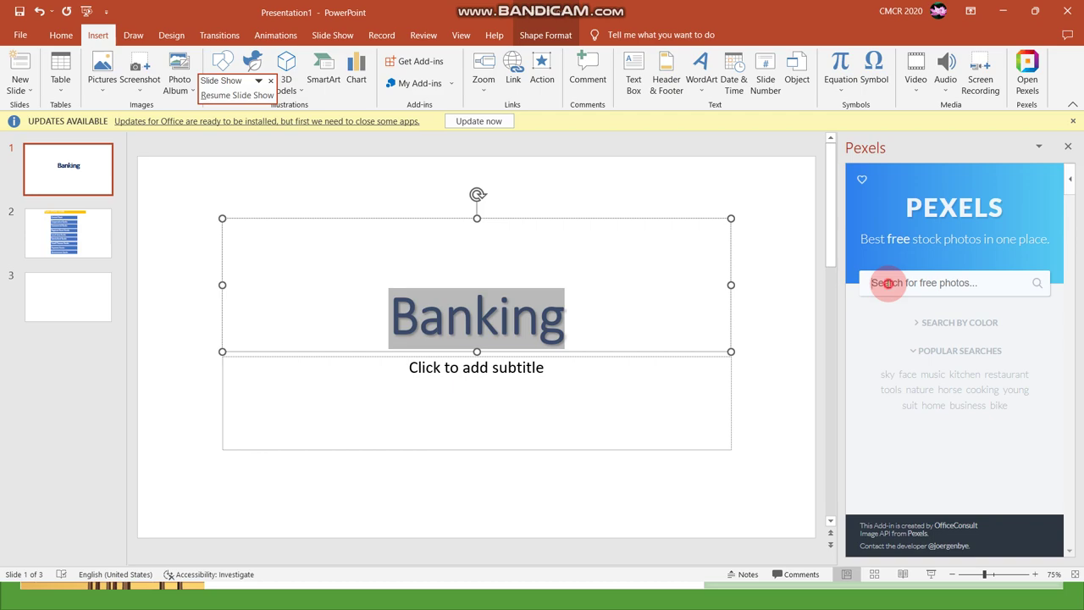
left_click(888, 283)
key("ctrl+v")
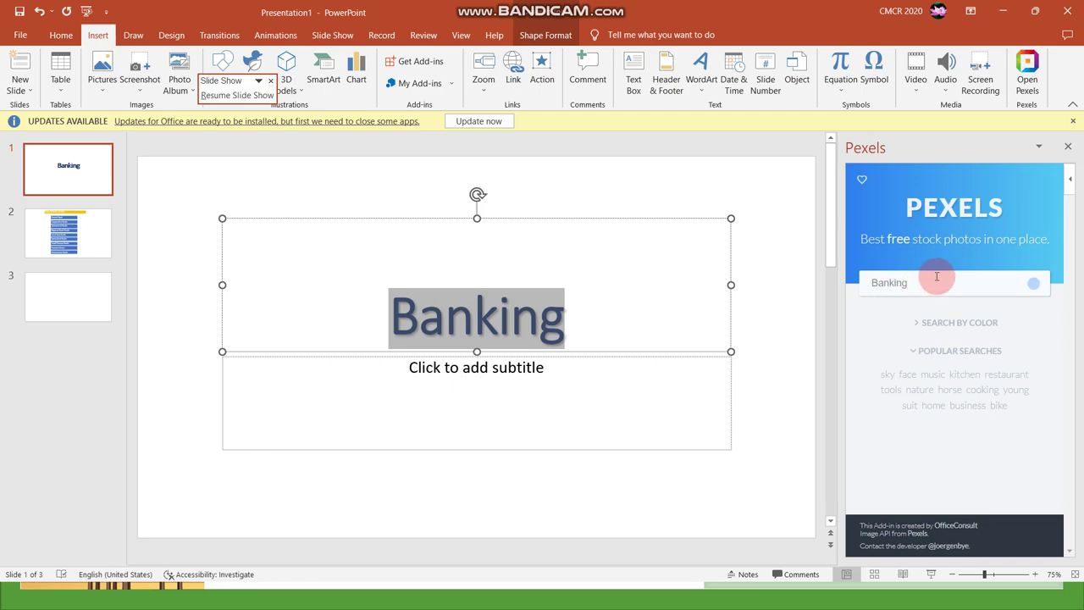
key("Return")
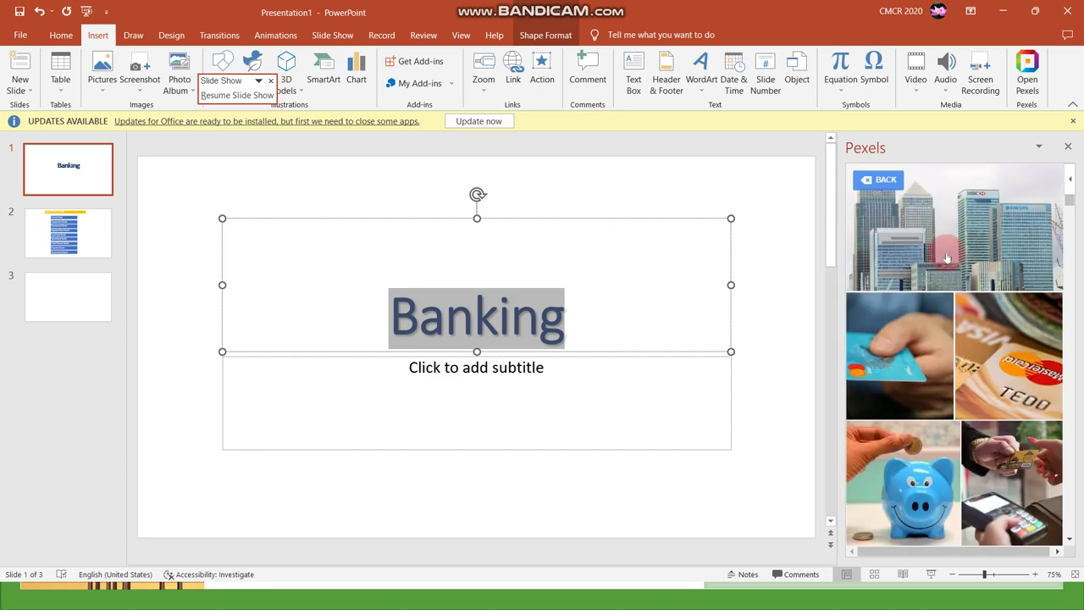
Browse the photo results and insert the blue piggy bank photo on the title slide.
scroll(1003, 283, "down", 5)
scroll(983, 328, "down", 8)
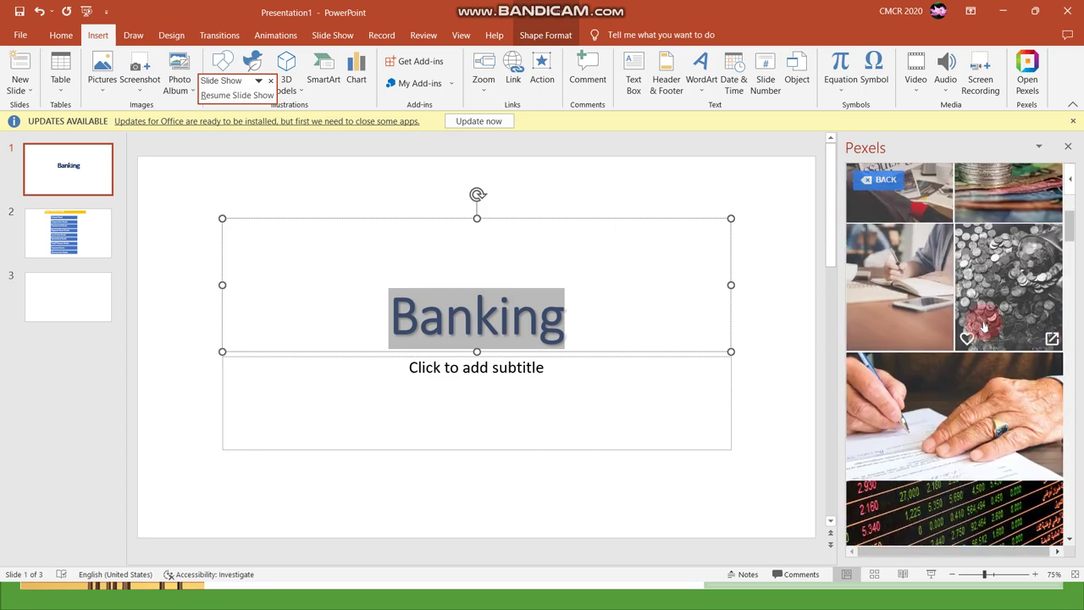
scroll(984, 326, "up", 10)
scroll(983, 327, "up", 3)
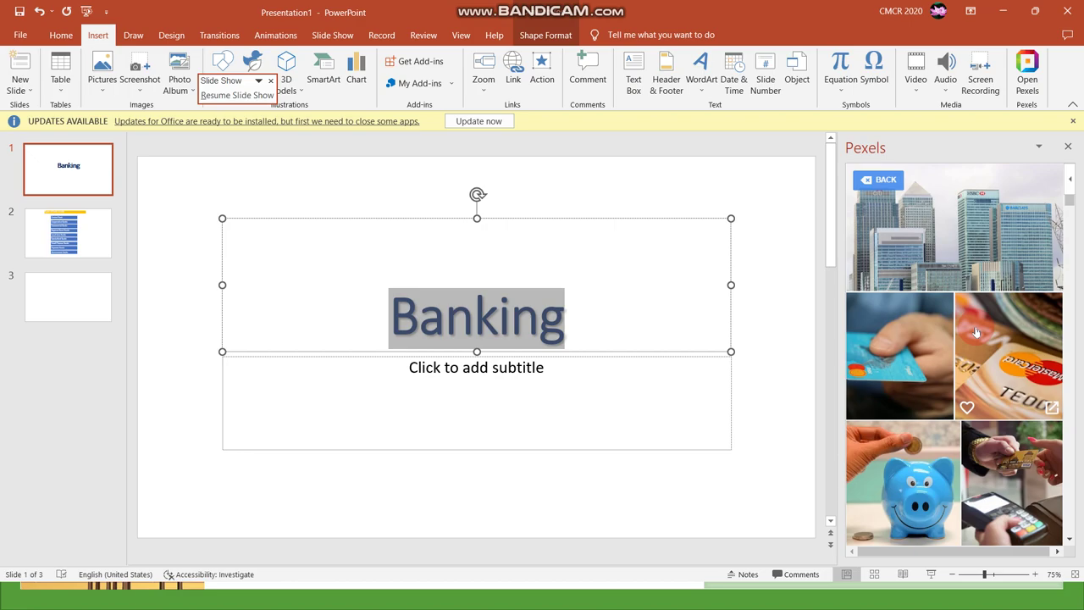
scroll(931, 339, "down", 3)
left_click(912, 345)
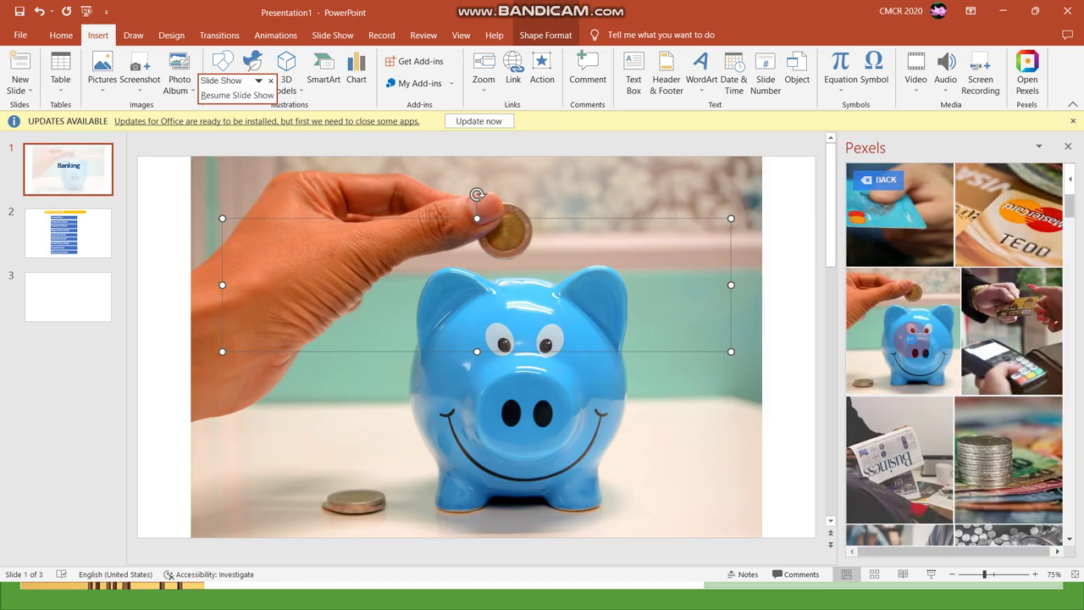
Shrink the piggy bank photo and position it in the lower-right corner of the title slide.
left_click(225, 197)
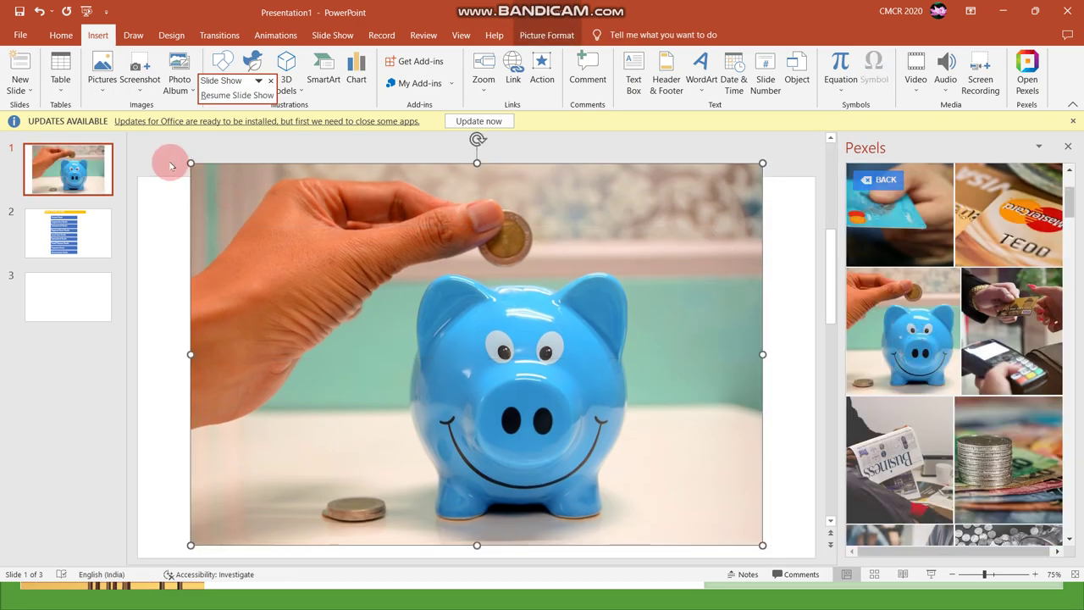
left_click_drag(191, 161, 527, 368)
left_click_drag(663, 347, 670, 350)
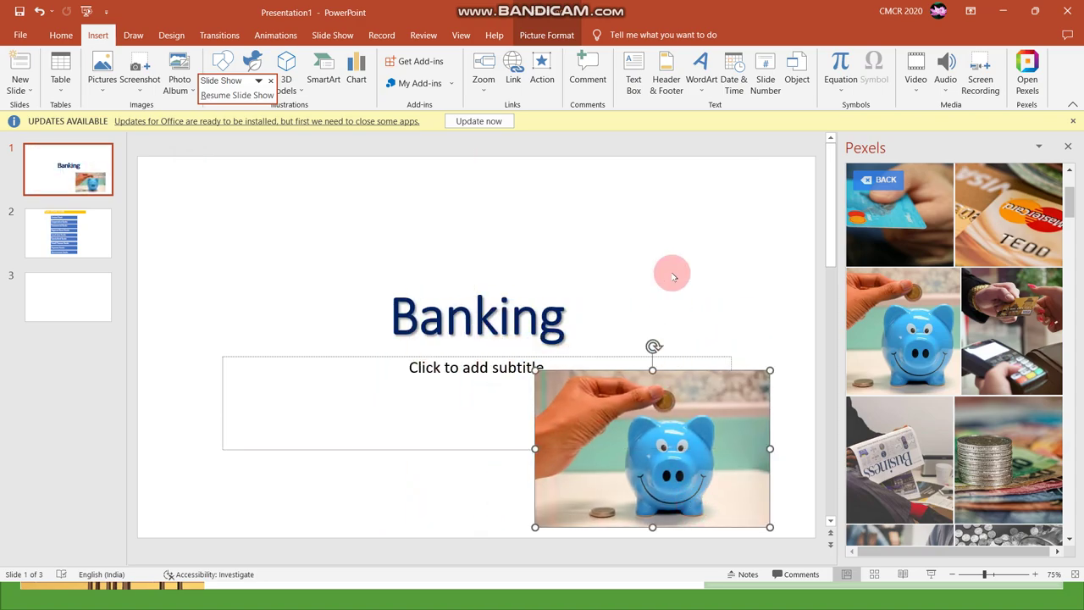
Examine the Banking photo results for a picture that suits the Types of Banks in India slide.
left_click(84, 242)
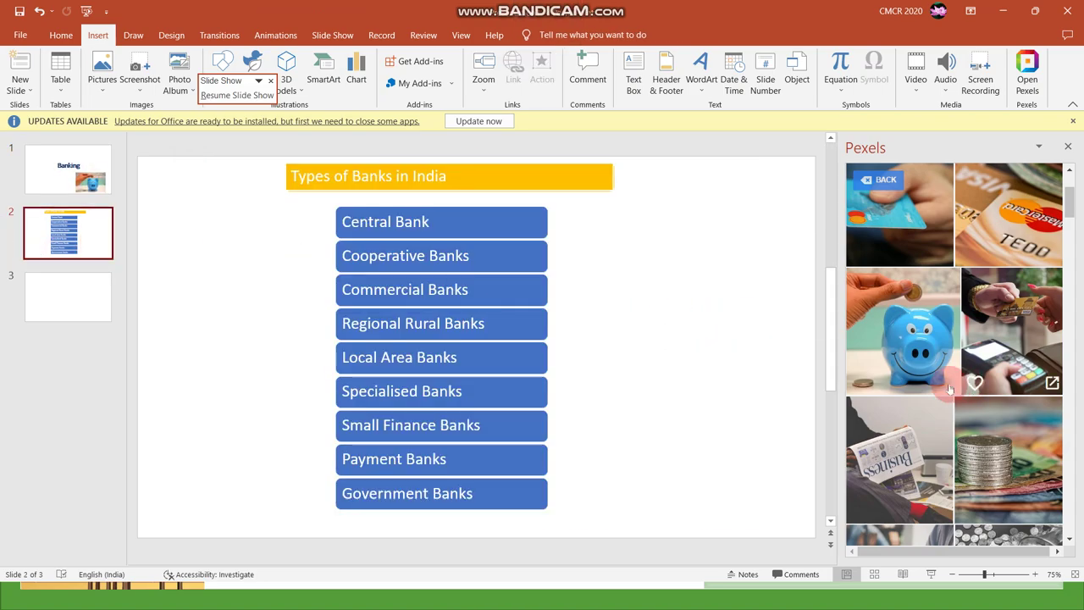
scroll(953, 326, "down", 2)
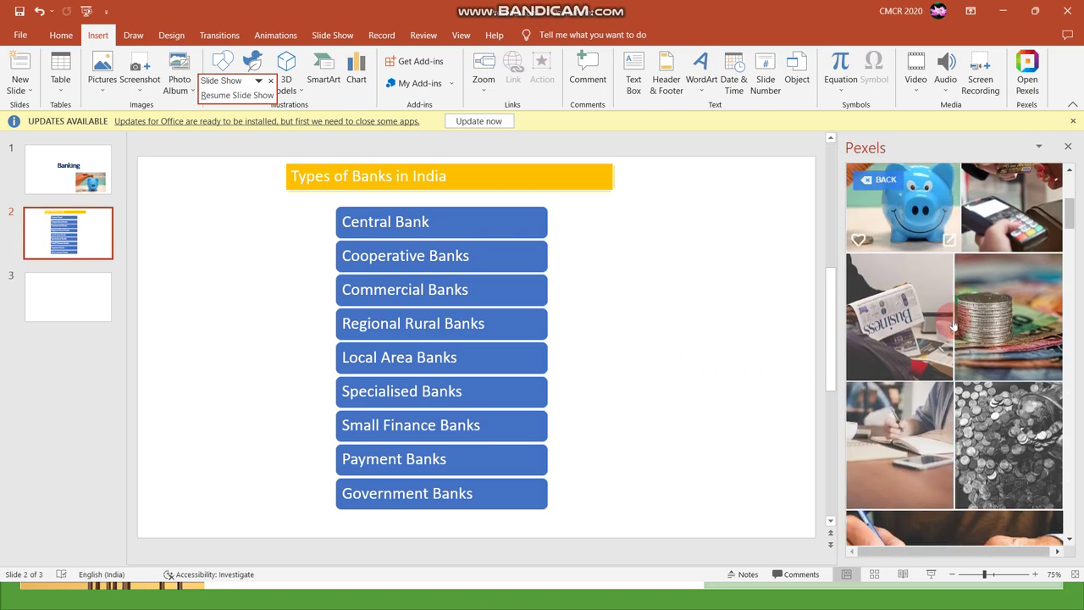
scroll(953, 326, "down", 5)
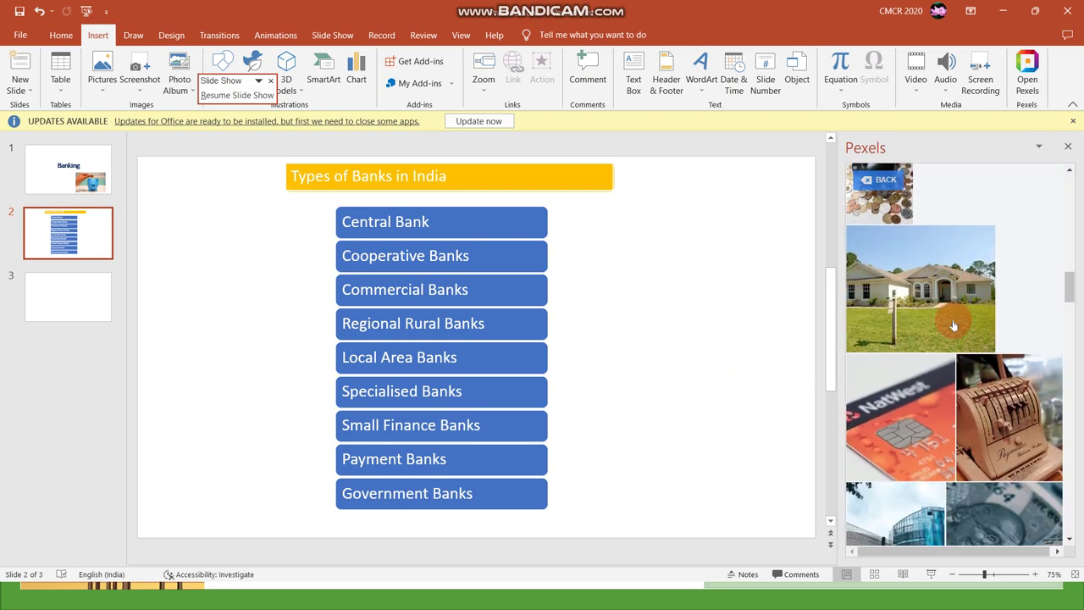
scroll(953, 326, "down", 6)
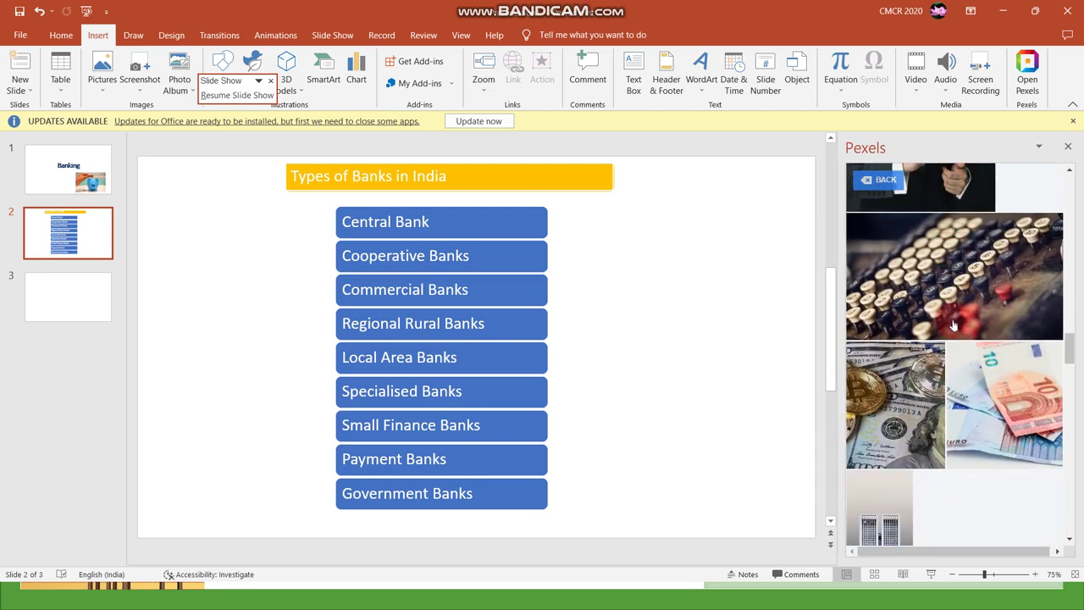
scroll(953, 326, "down", 6)
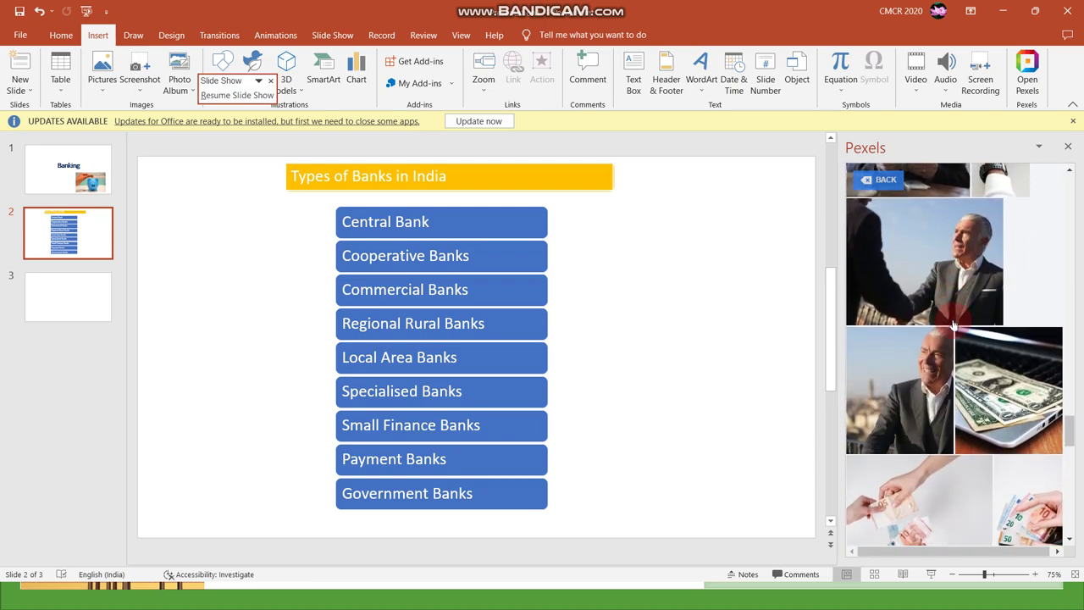
scroll(953, 326, "down", 5)
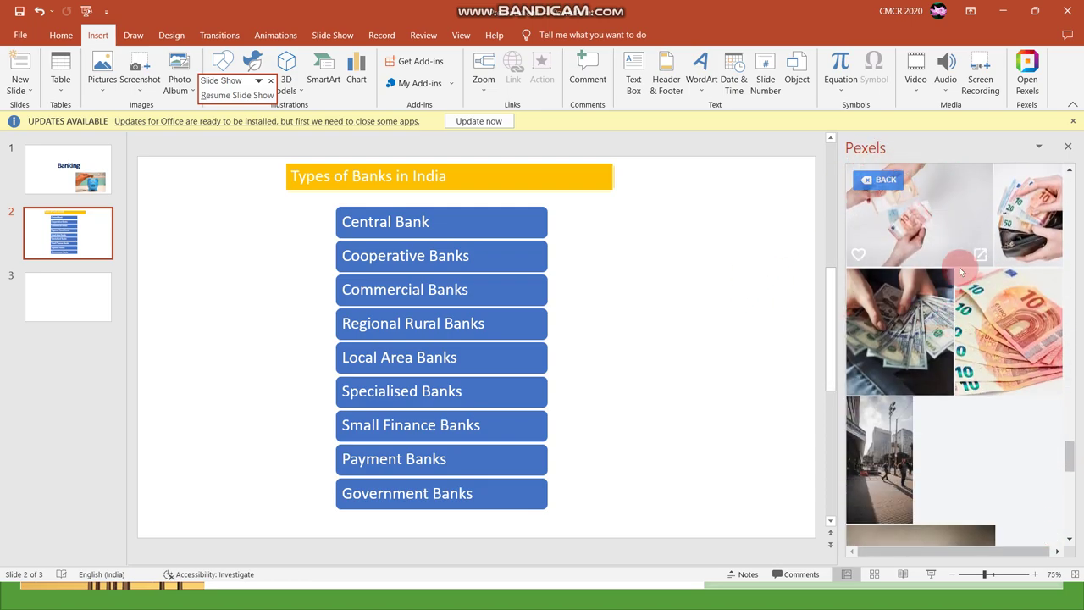
scroll(962, 272, "down", 6)
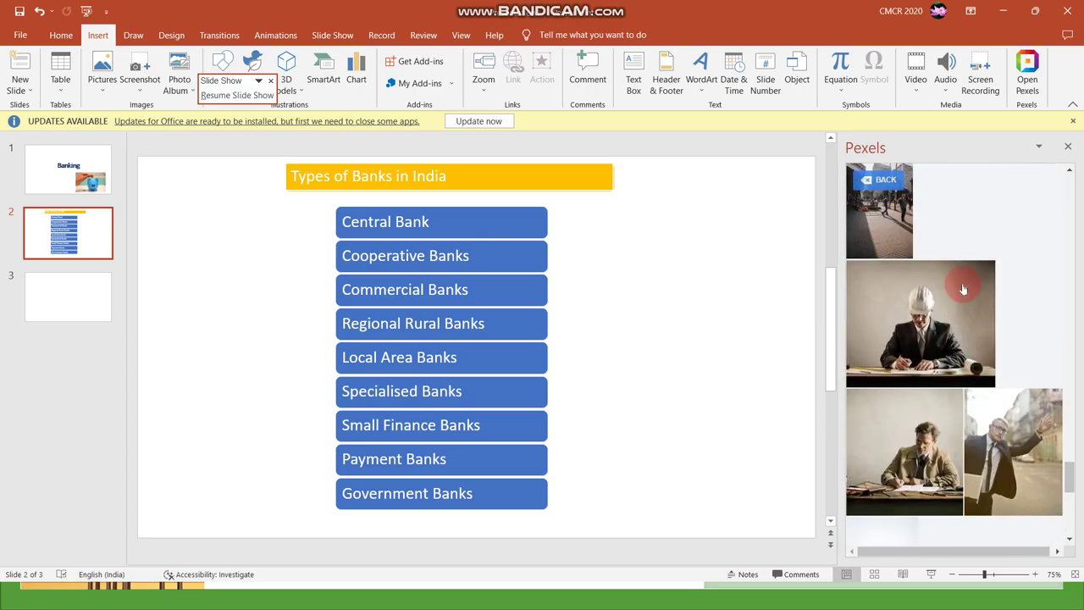
scroll(962, 289, "up", 10)
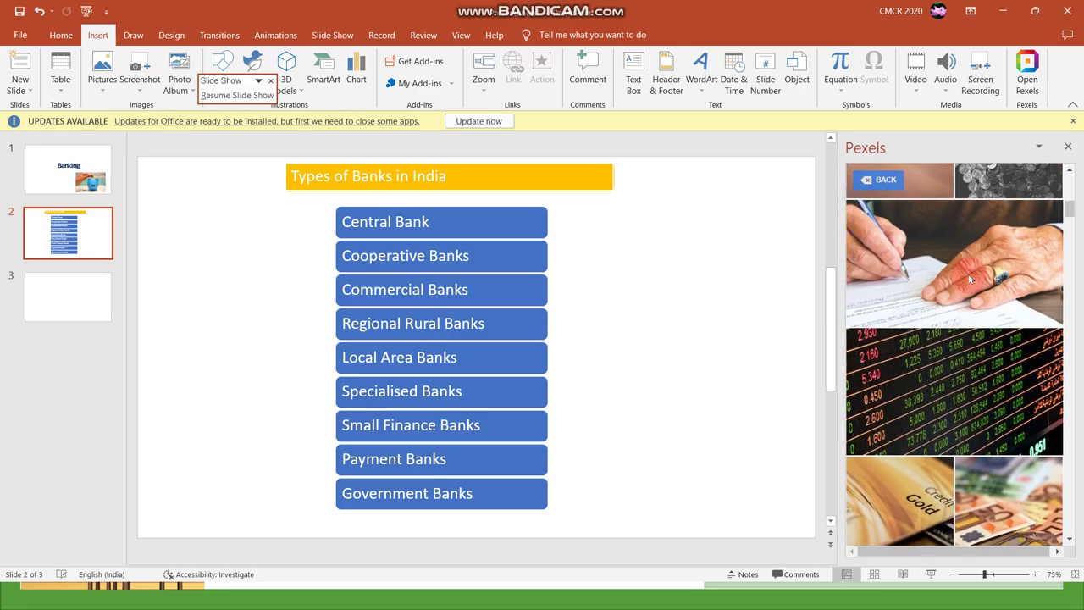
scroll(970, 279, "up", 5)
Return to the Pexels start page and search for photos with the term Bank.
left_click(885, 180)
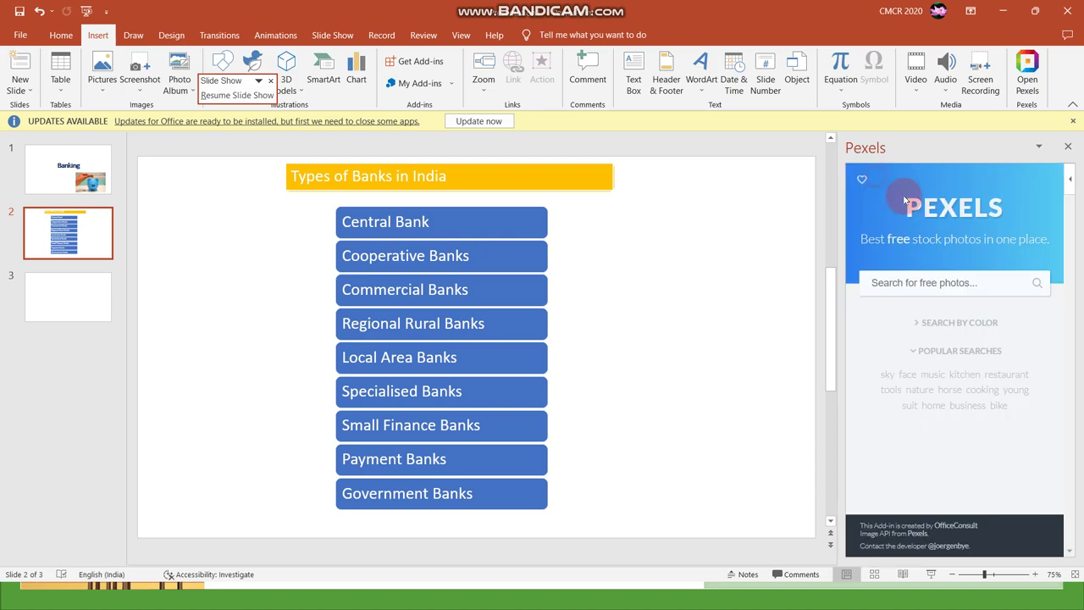
left_click(955, 296)
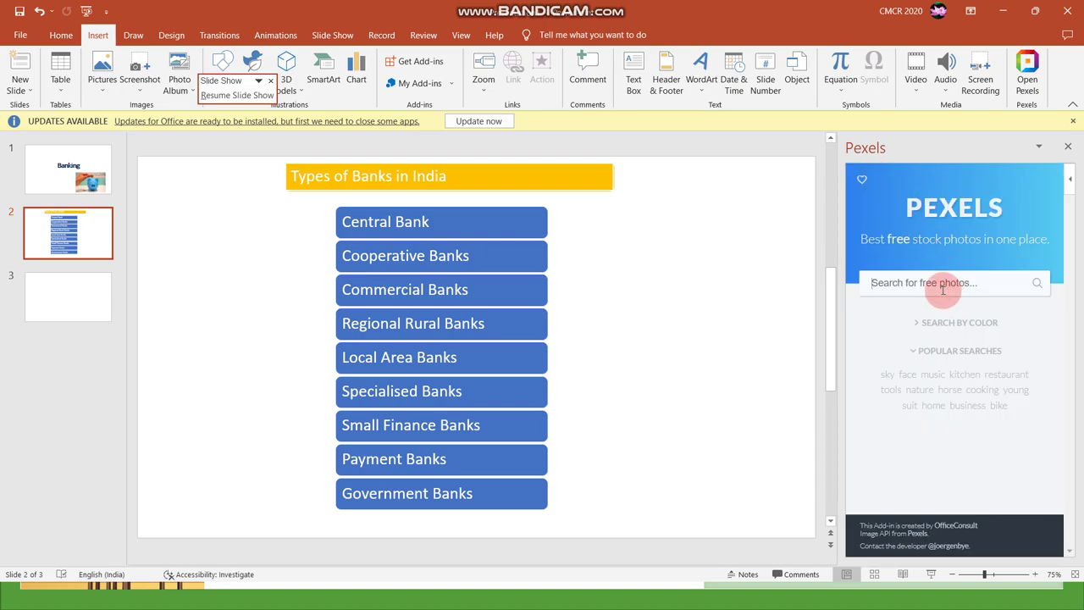
type("Banking")
key("BackSpace")
key("BackSpace")
key("BackSpace")
key("Return")
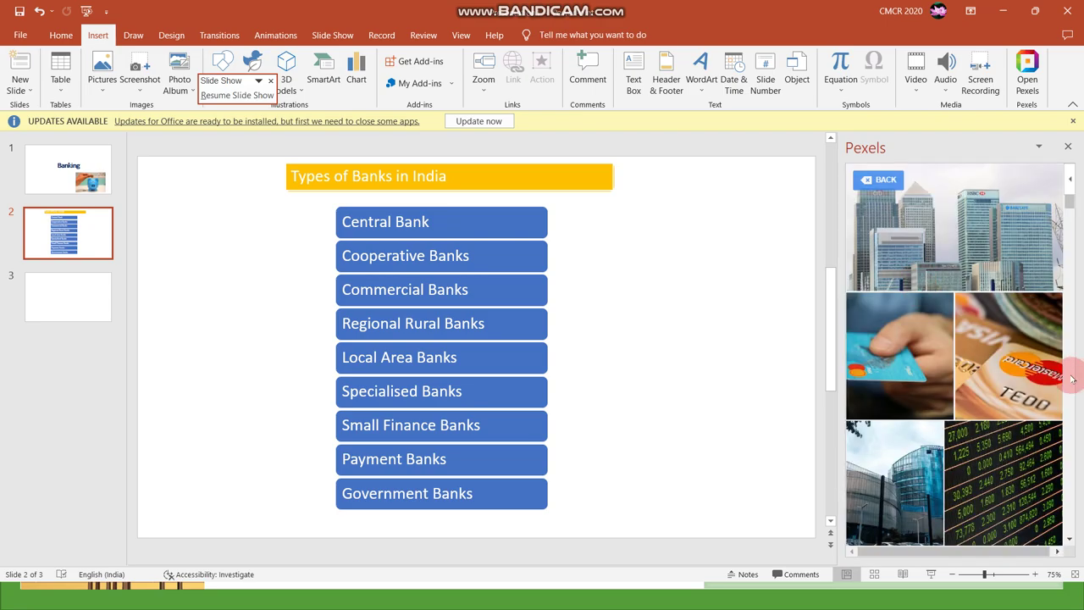
Insert the Česká Národní Banka building photo on slide 2, shrink it and place it at the slide's lower-right side.
scroll(947, 345, "down", 5)
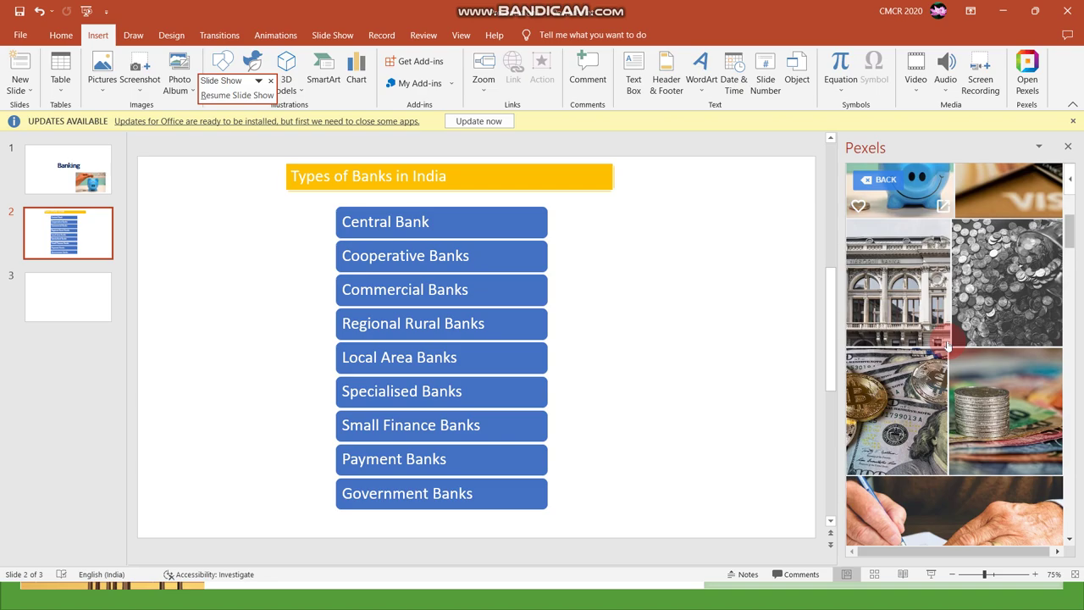
left_click(896, 265)
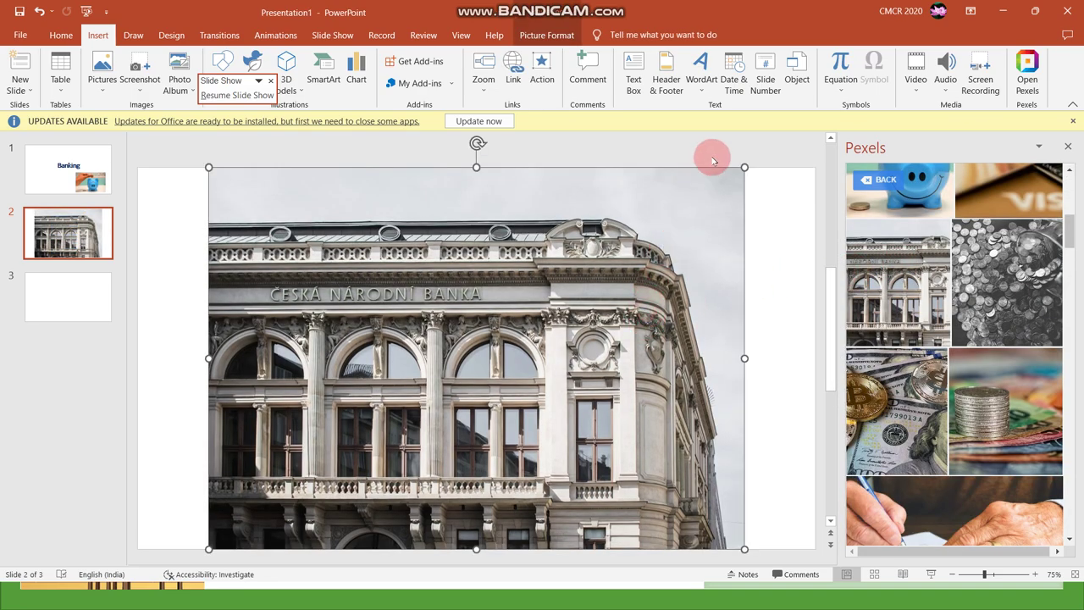
left_click_drag(742, 172, 545, 303)
left_click_drag(567, 371, 903, 348)
Insert the Pexels photo of a bank card being handed over beside a payment terminal on slide 3 and return to slide 2.
left_click(68, 309)
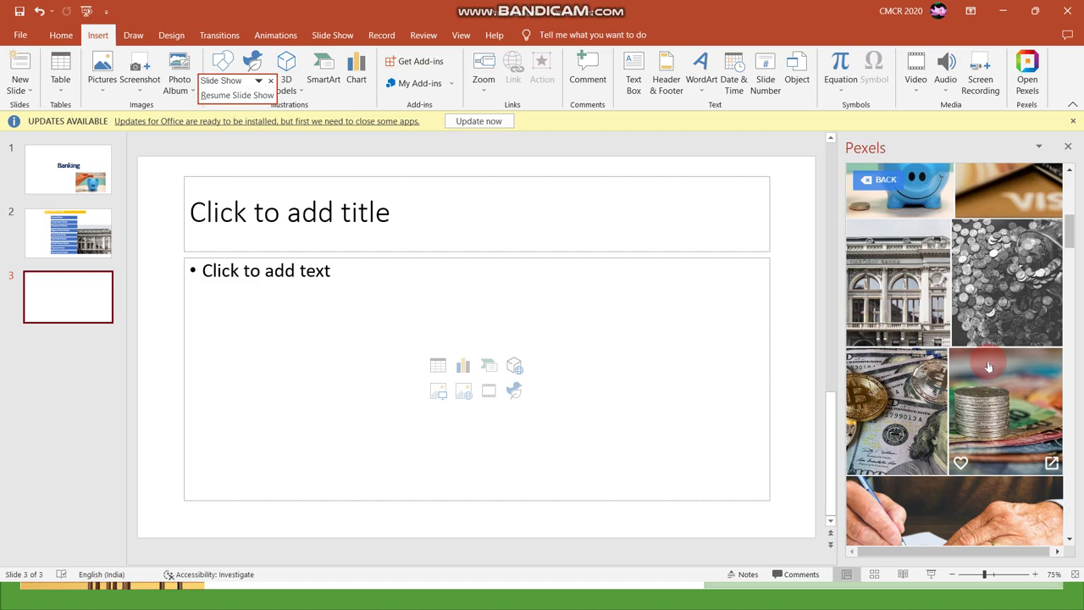
scroll(989, 366, "down", 5)
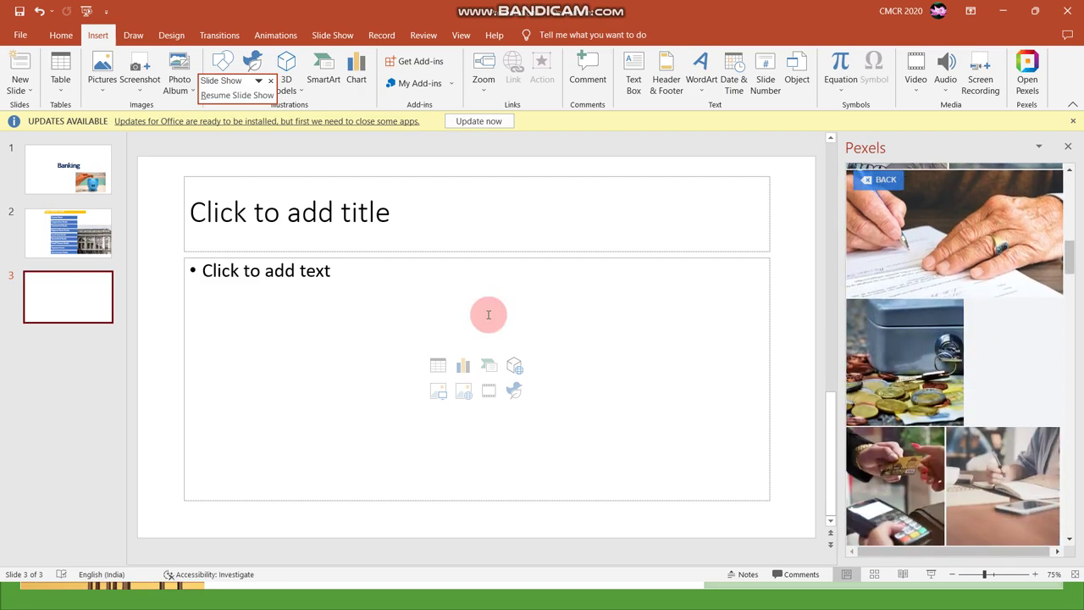
left_click(68, 223)
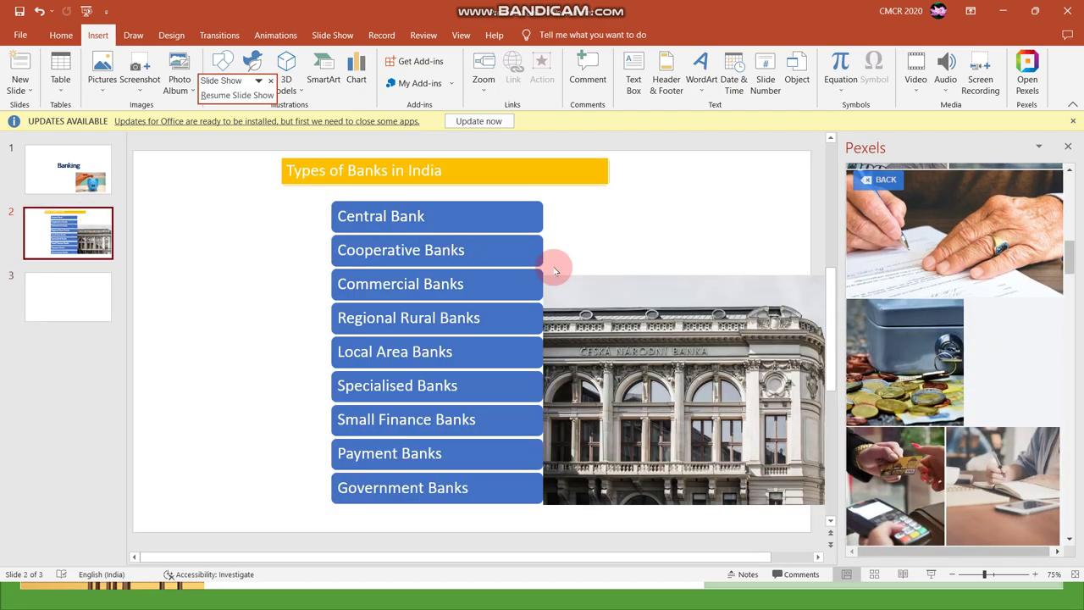
mouse_move(896, 493)
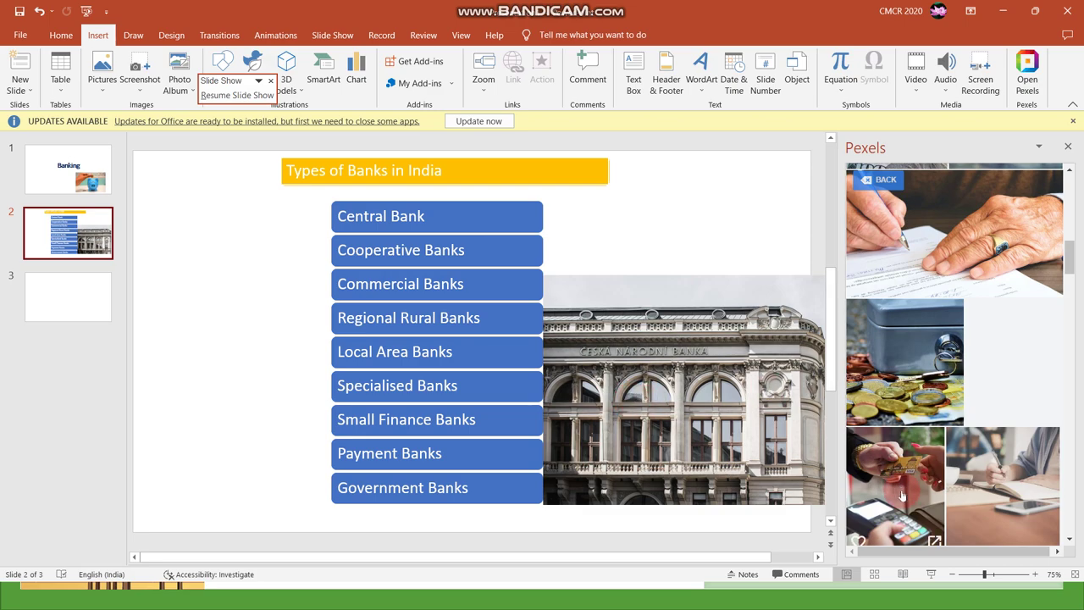
left_click(902, 496)
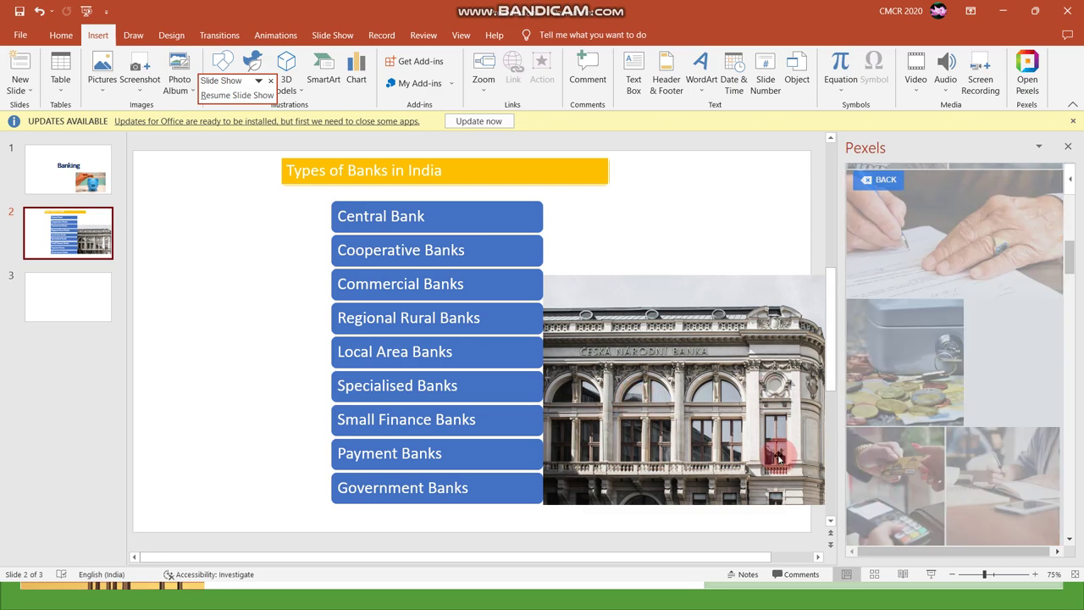
left_click(113, 297)
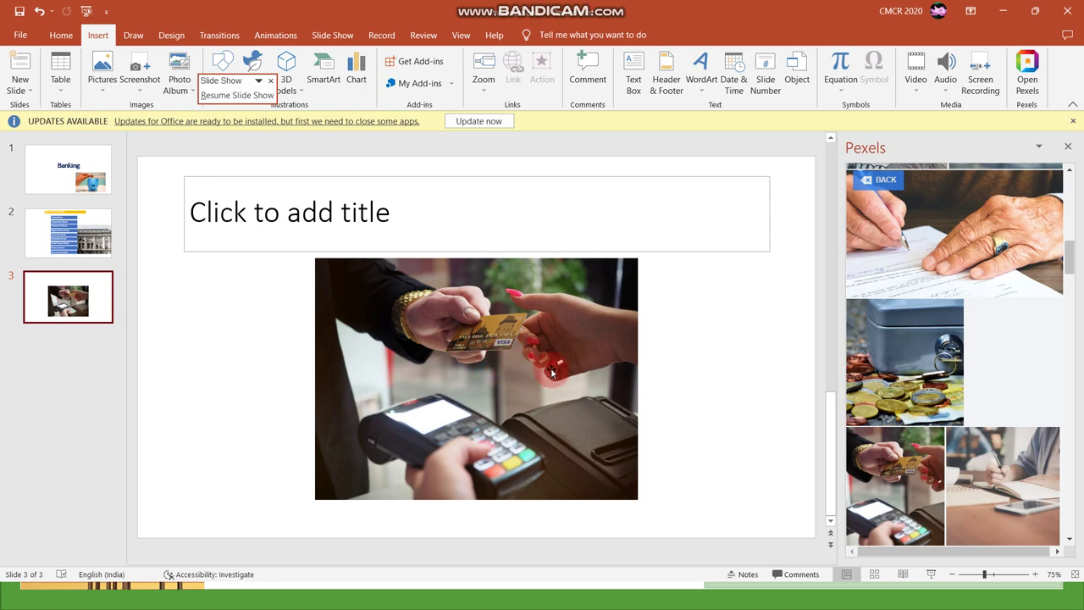
left_click(111, 248)
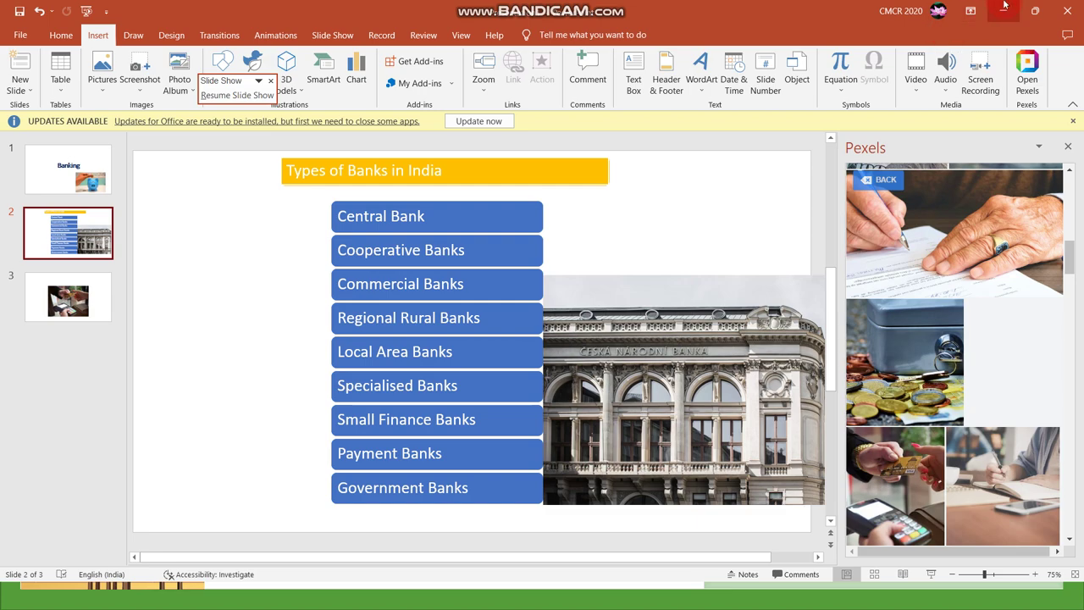
Switch to Word and create a new blank document.
key("alt+Tab")
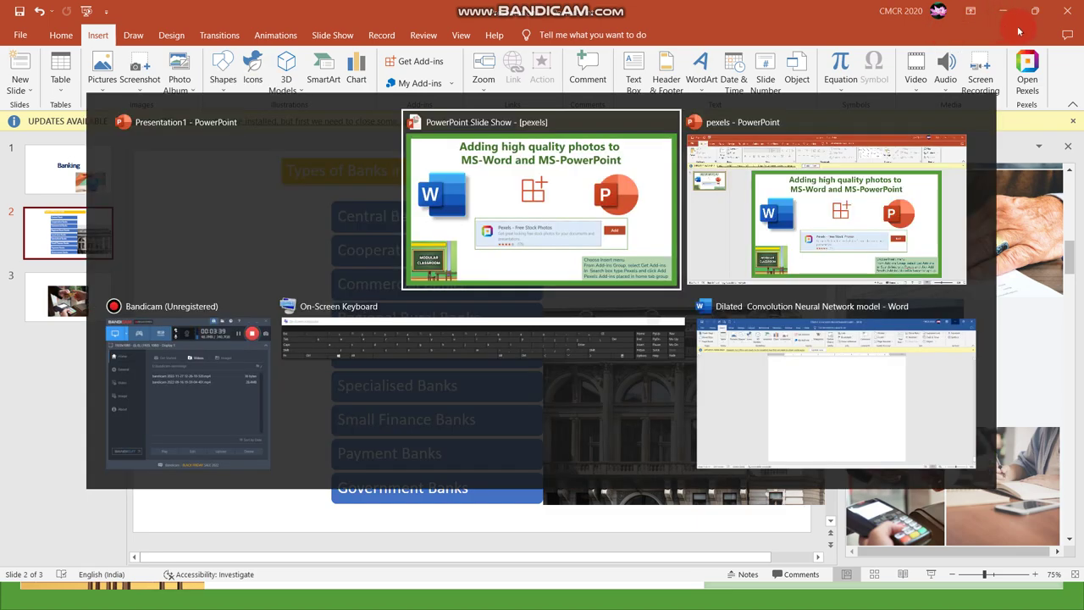
key("Tab")
key("Tab")
key("Tab")
key("Tab")
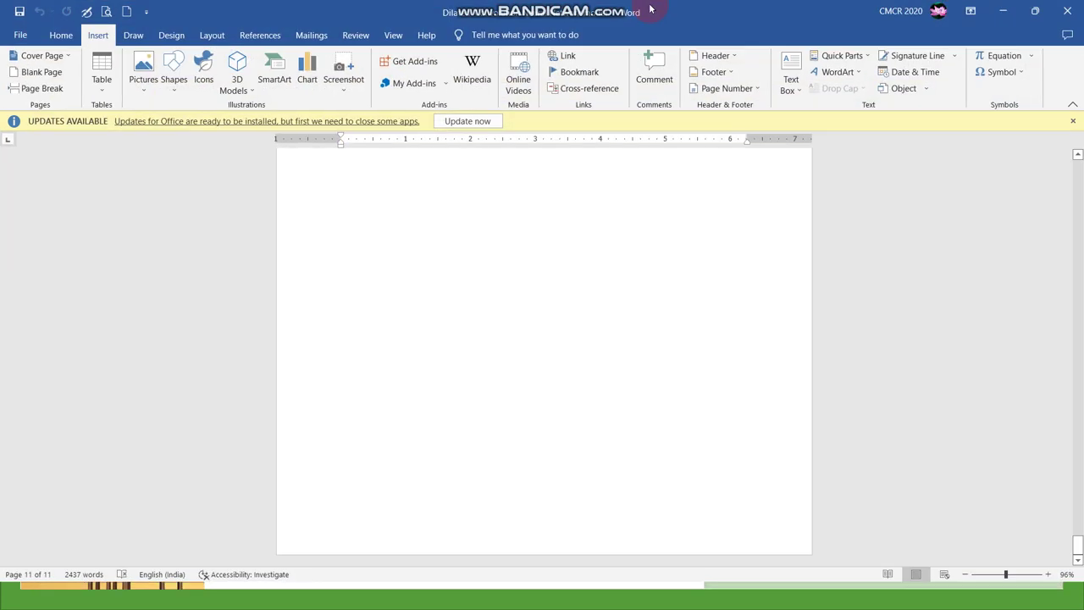
left_click(21, 35)
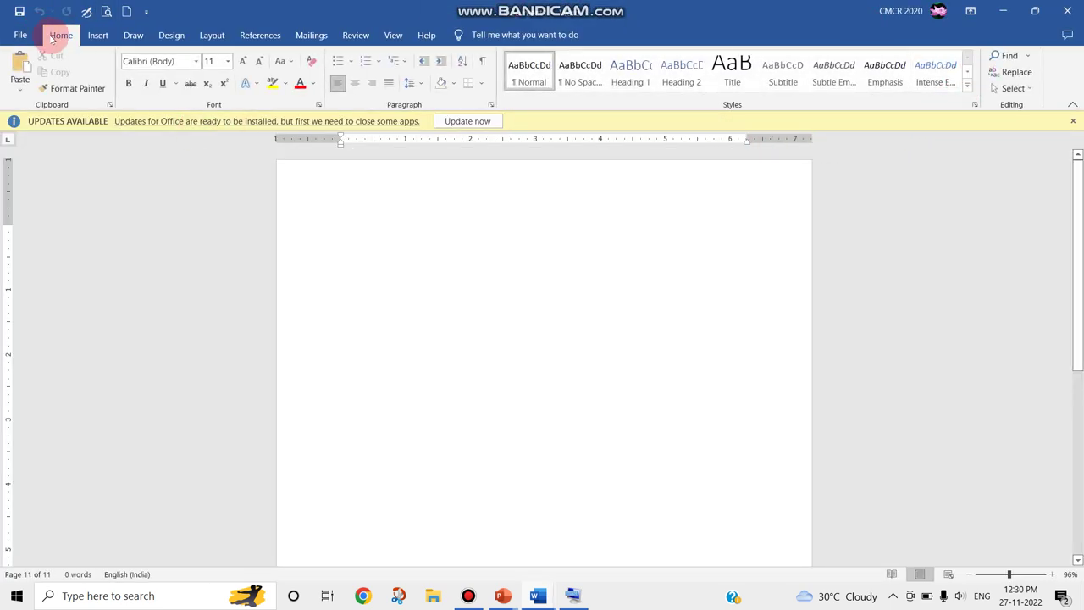
Search the Office Add-ins store for pexels.
left_click(96, 35)
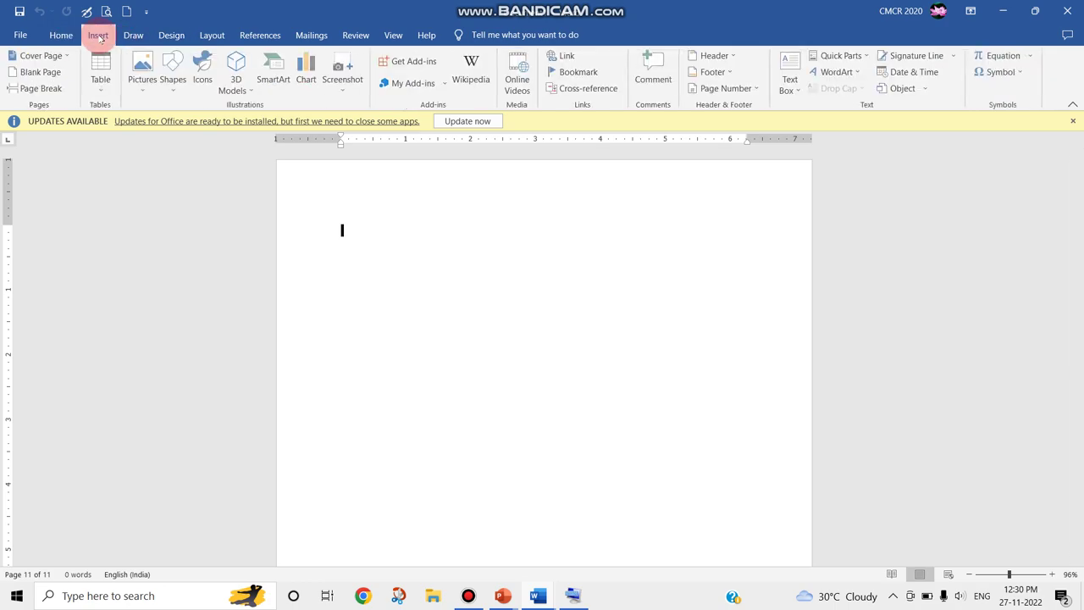
left_click(417, 62)
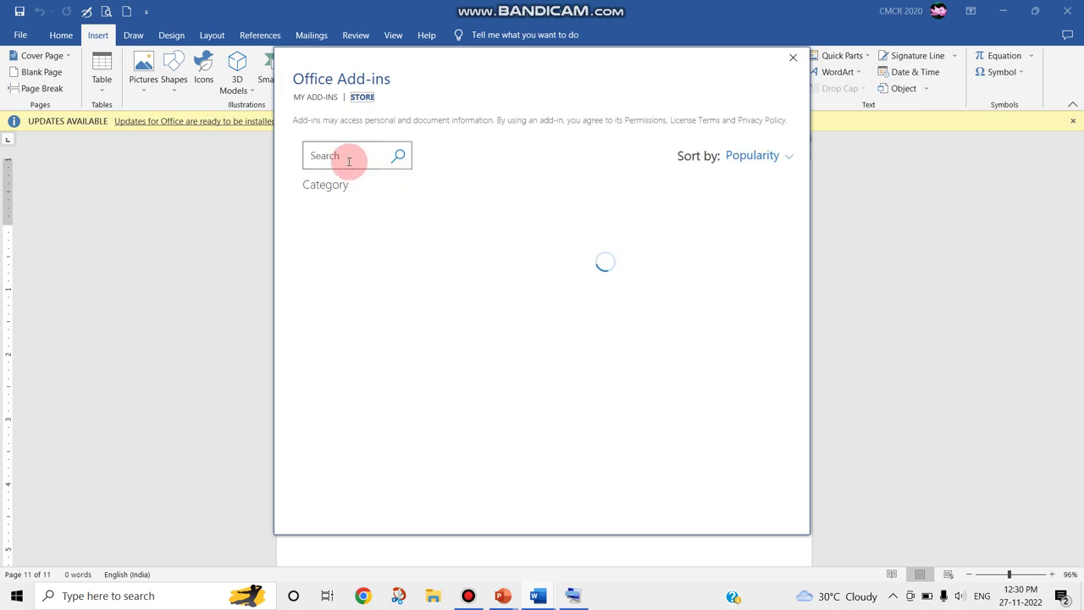
left_click(342, 155)
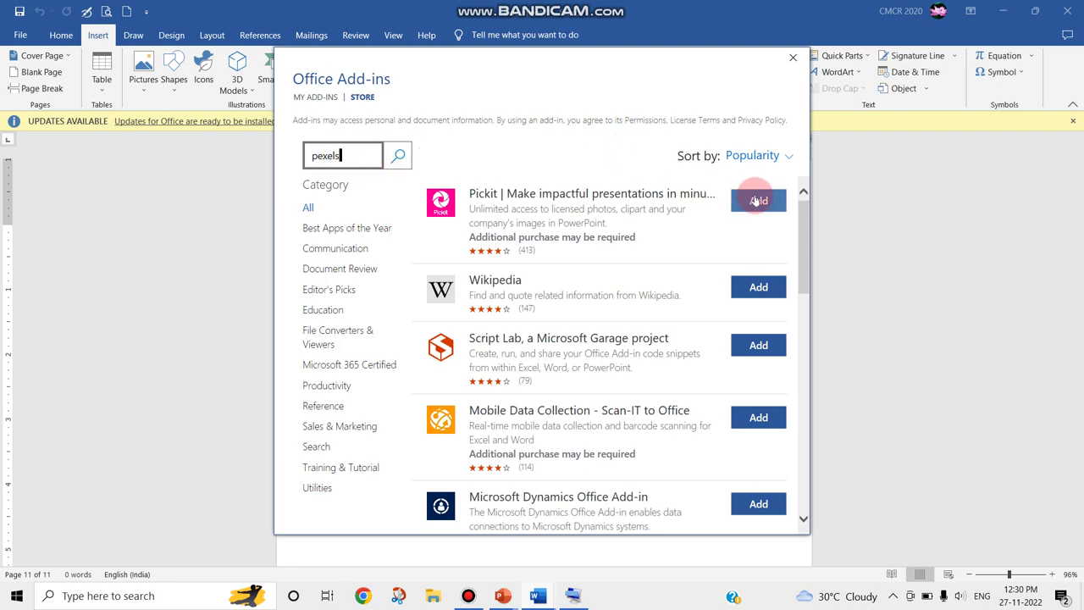
left_click(508, 200)
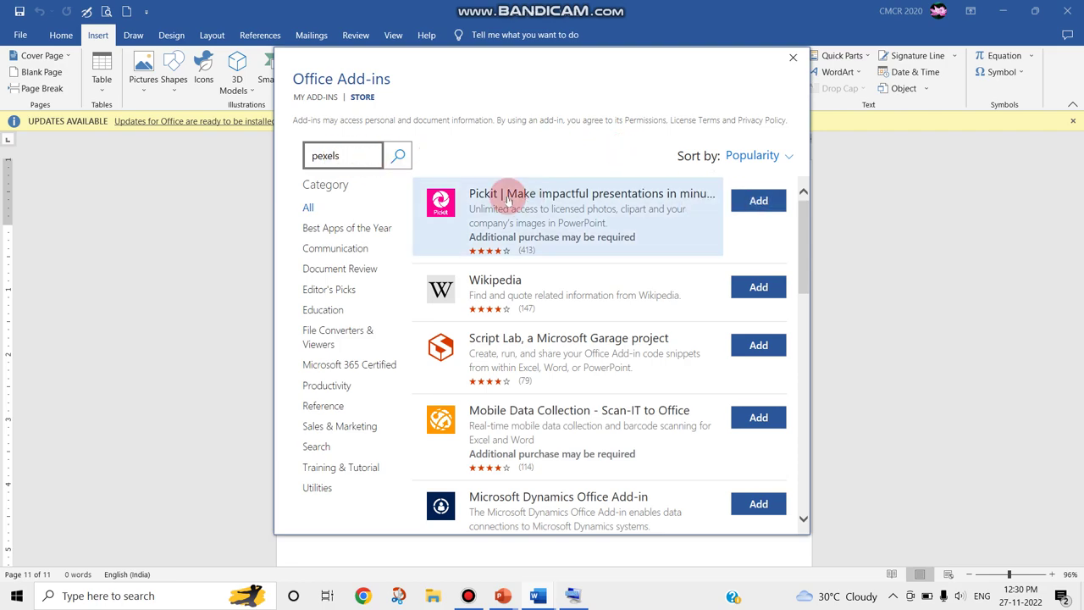
Add the Pexels - Free Stock Photos add-in and agree to its terms and conditions.
left_click(757, 202)
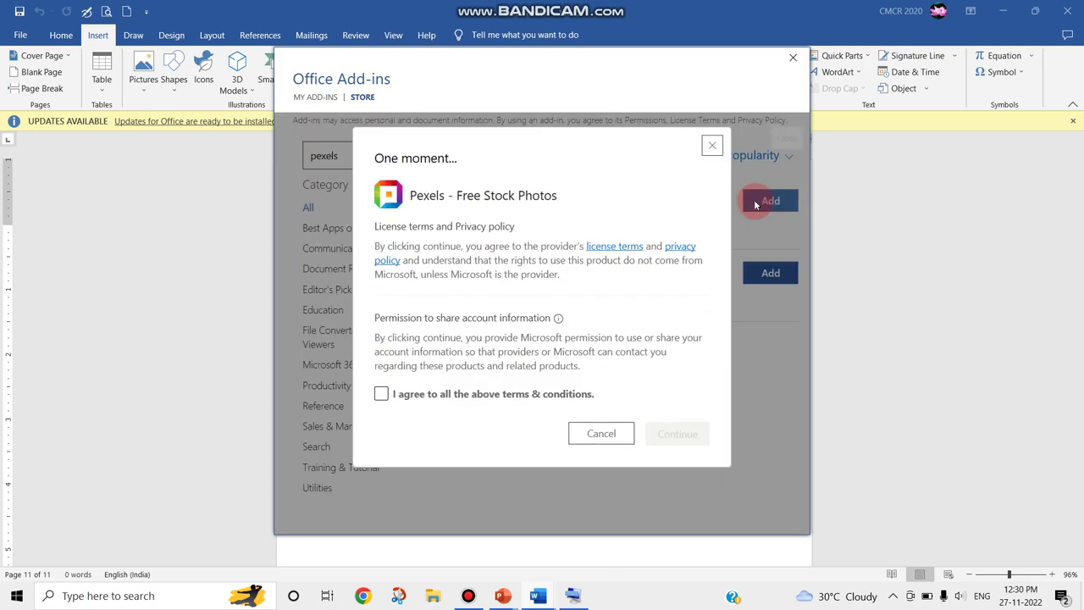
left_click(383, 394)
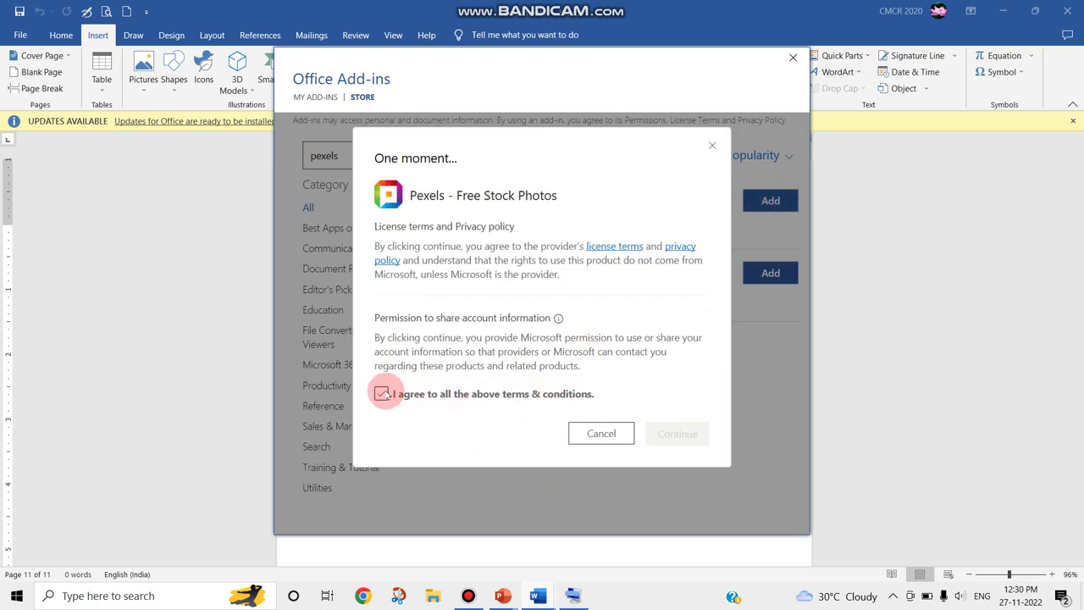
left_click(682, 434)
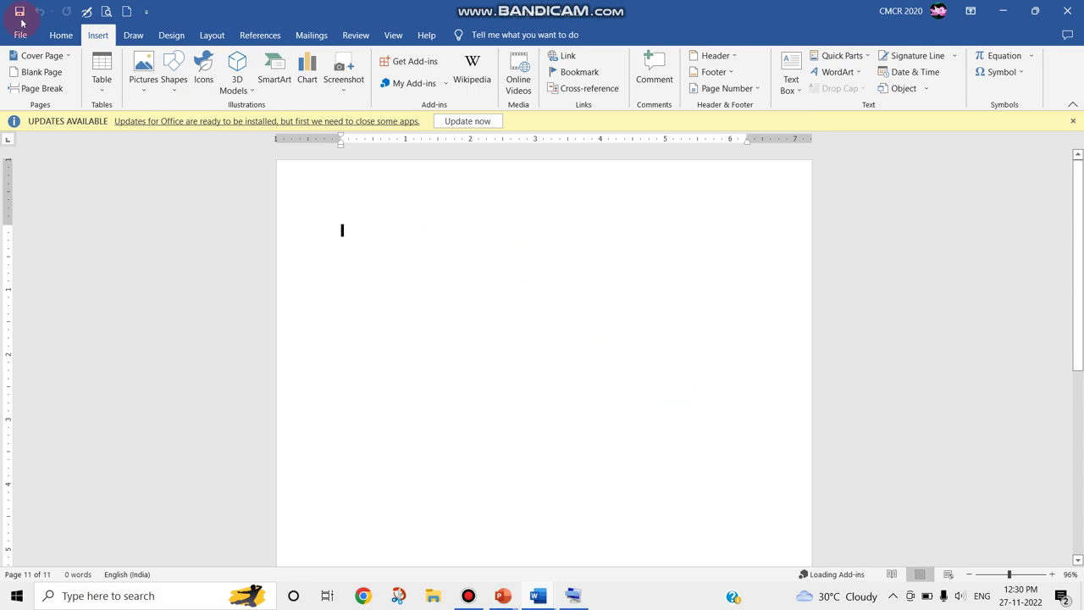
left_click(65, 34)
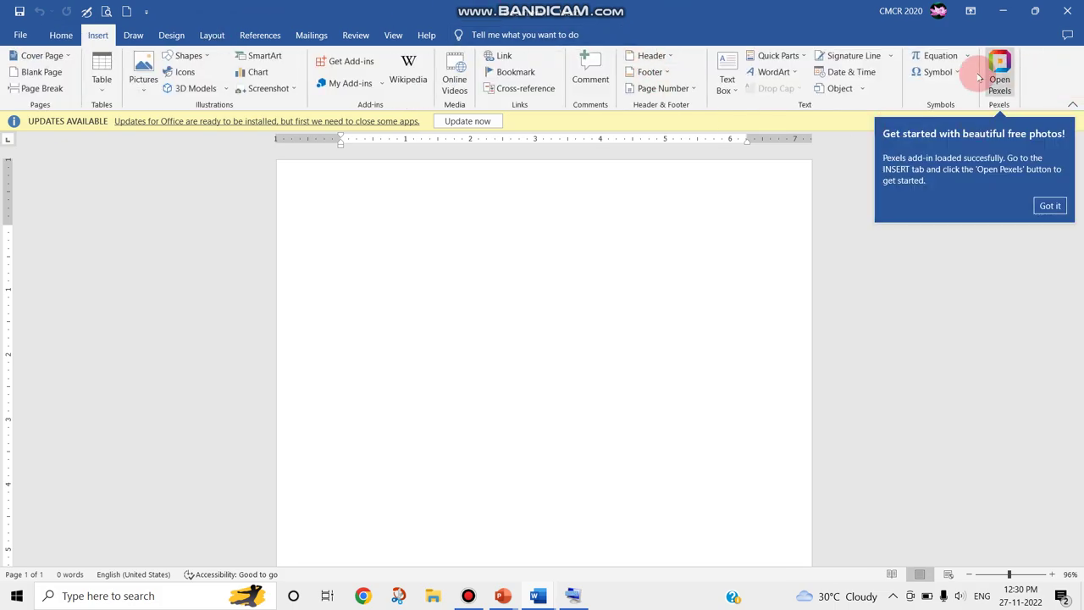
Open the Pexels add-in and search for photos with the term Computer.
left_click(1000, 81)
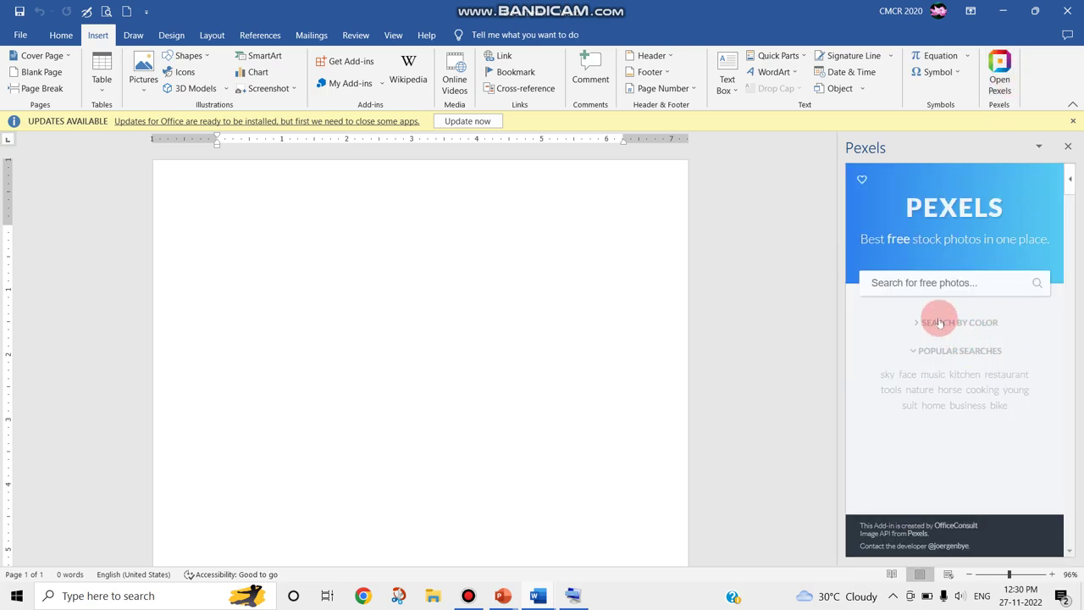
left_click(911, 281)
type("Computer")
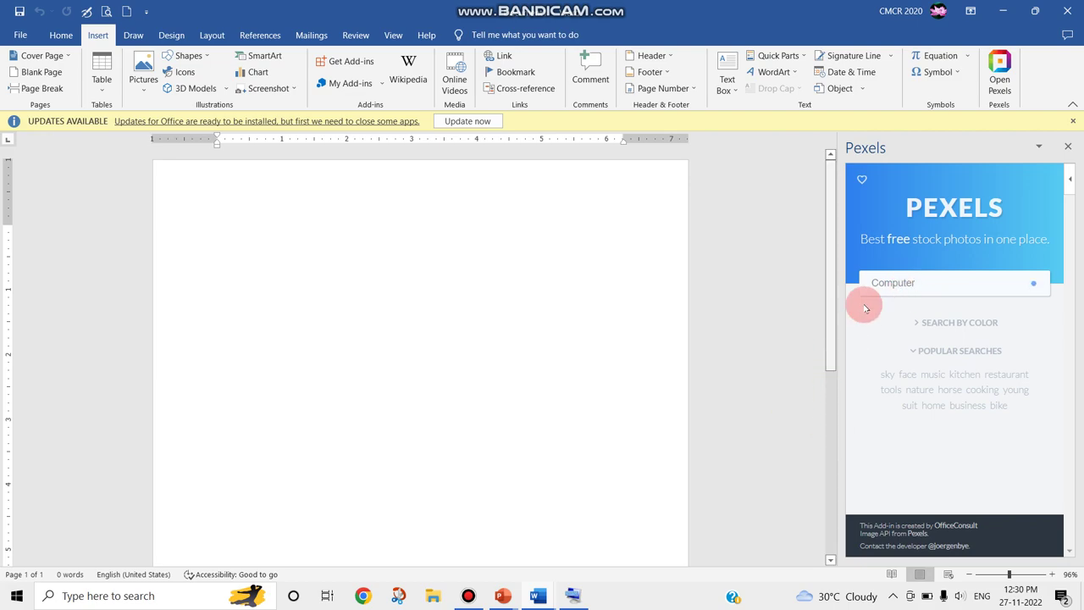
key("Return")
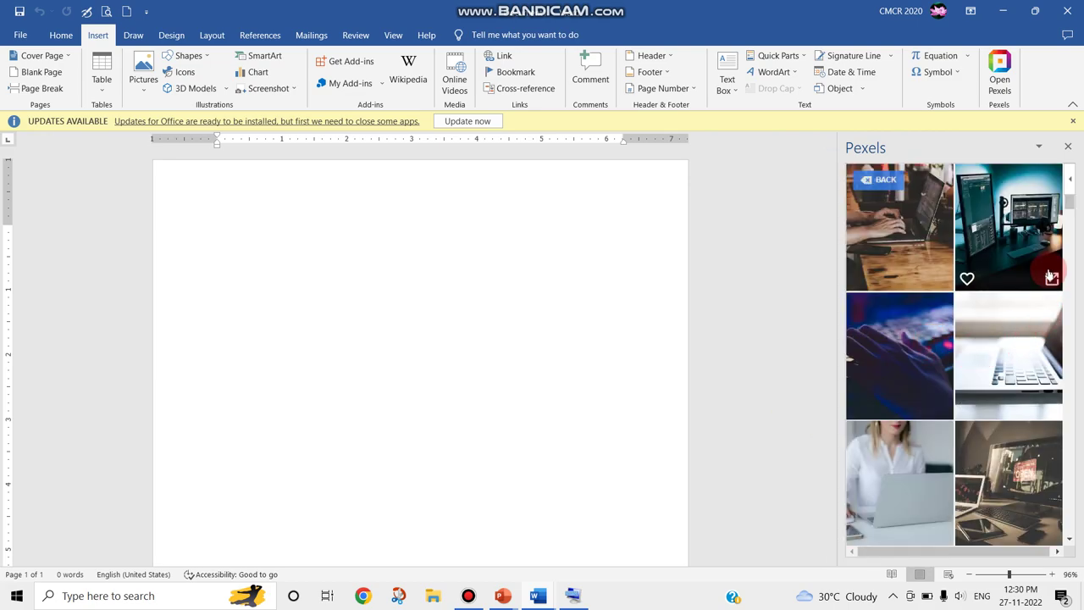
Insert the photo of the dark teal desk setup with two monitors into the document and shrink it slightly.
left_click(1008, 231)
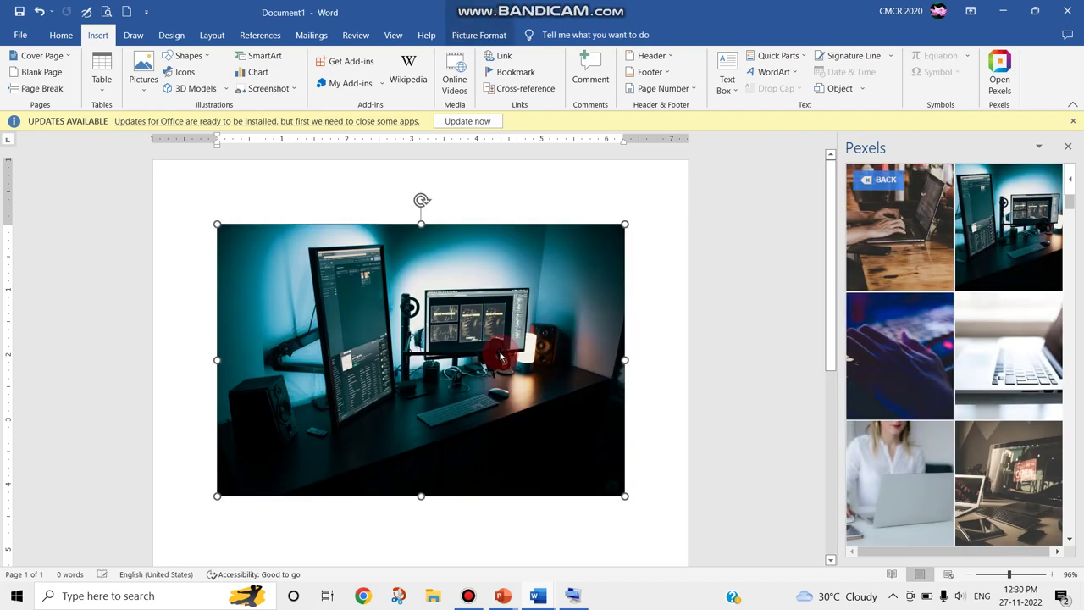
left_click_drag(625, 224, 581, 245)
Insert the photo of a silver desktop computer with keyboard and mouse from further down the Computer results.
scroll(850, 384, "down", 3)
scroll(850, 383, "down", 5)
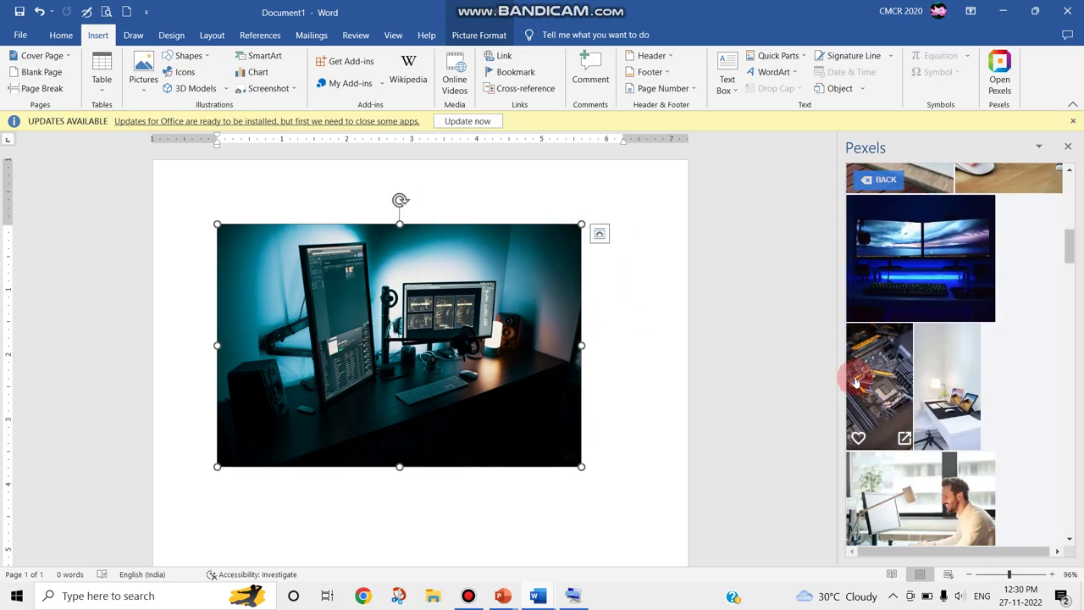
left_click(903, 460)
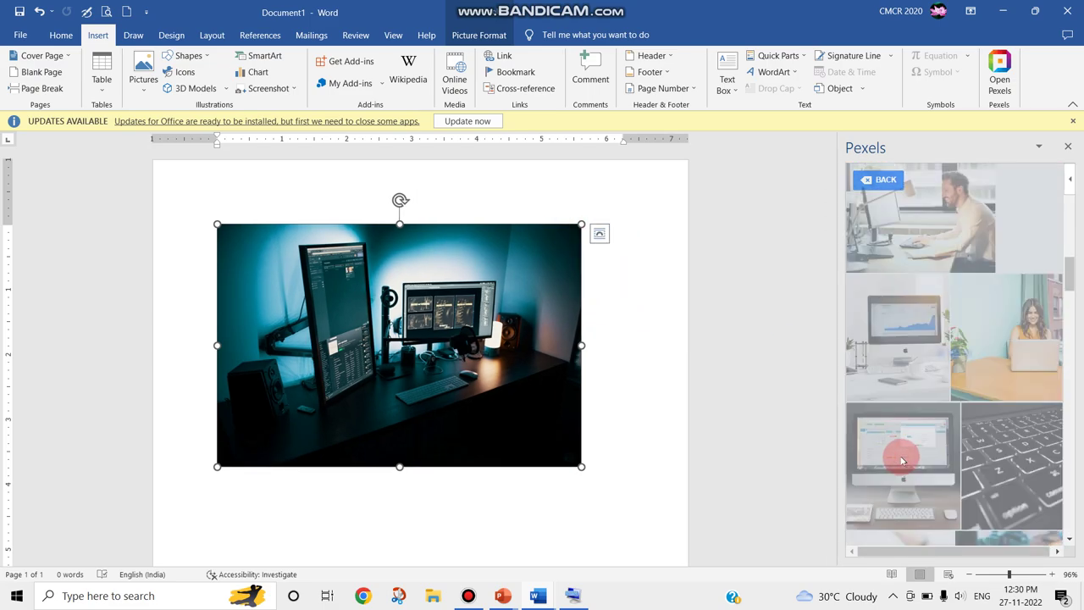